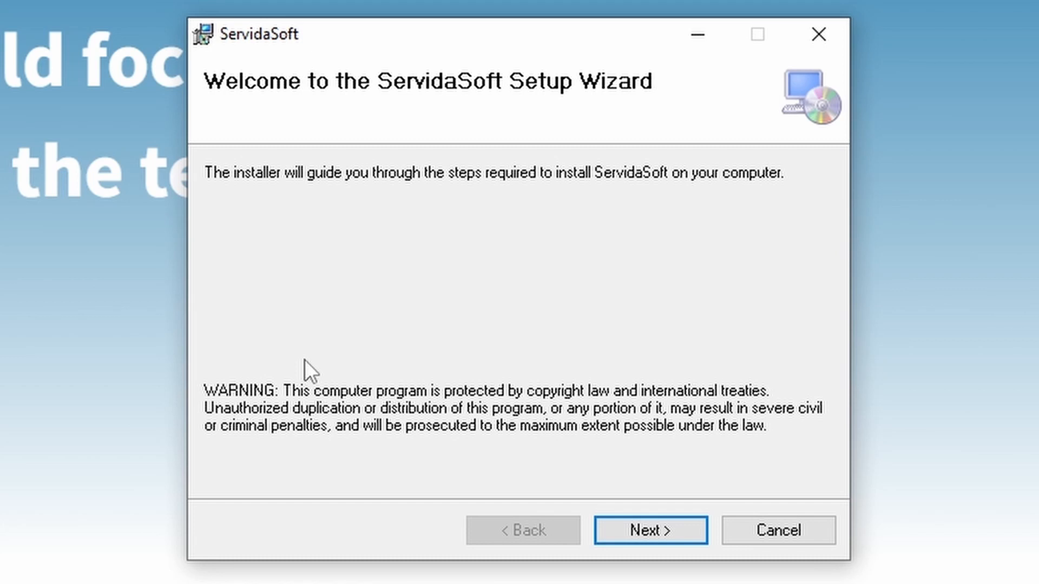
Step: Install ServidaSoft to the default folder, accepting the beta licence terms, and close the installer
{"action": "left_click", "coordinate": [637, 535]}
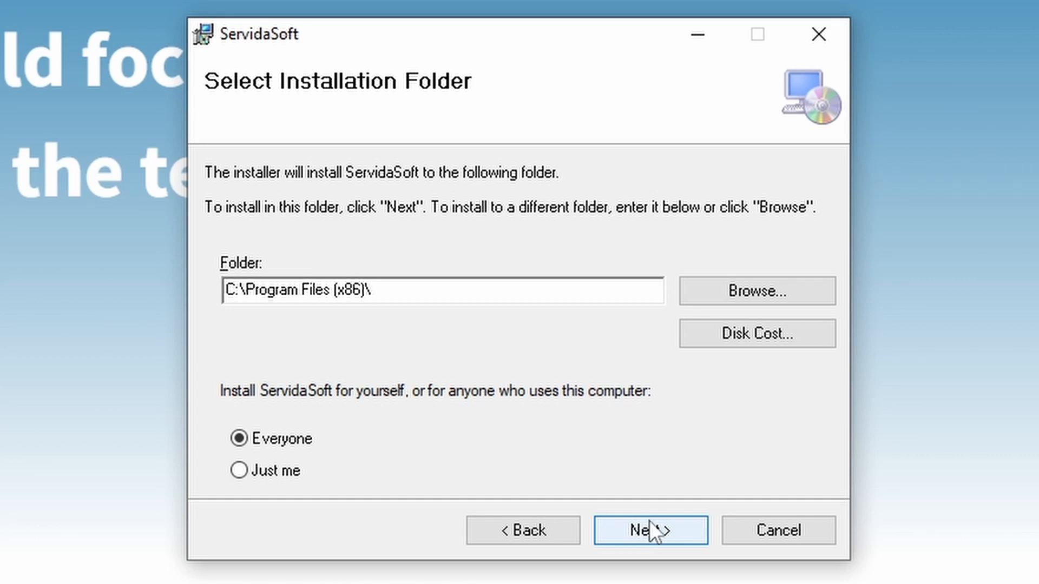
{"action": "left_click", "coordinate": [650, 530]}
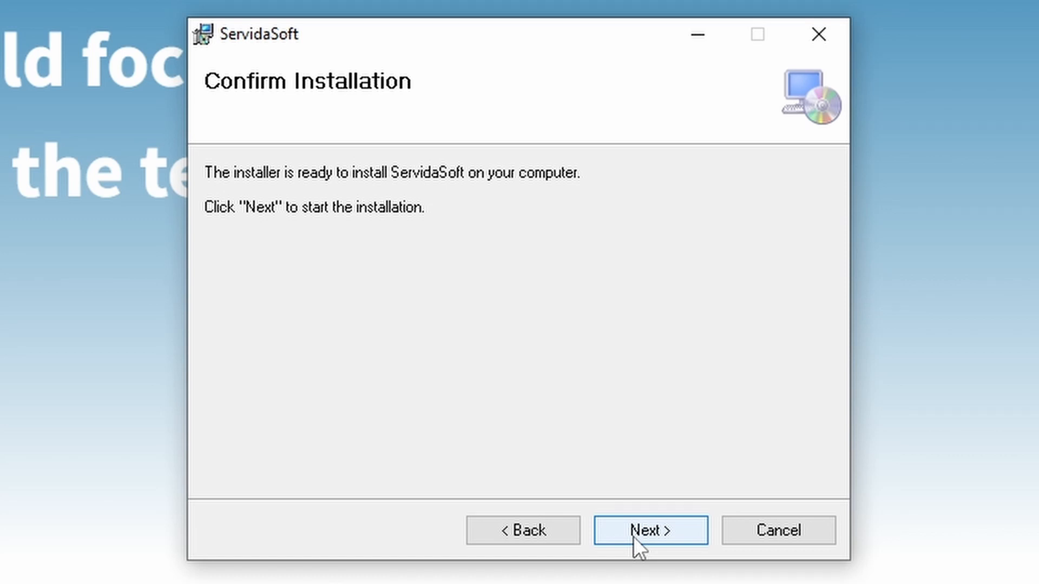
{"action": "left_click", "coordinate": [633, 535]}
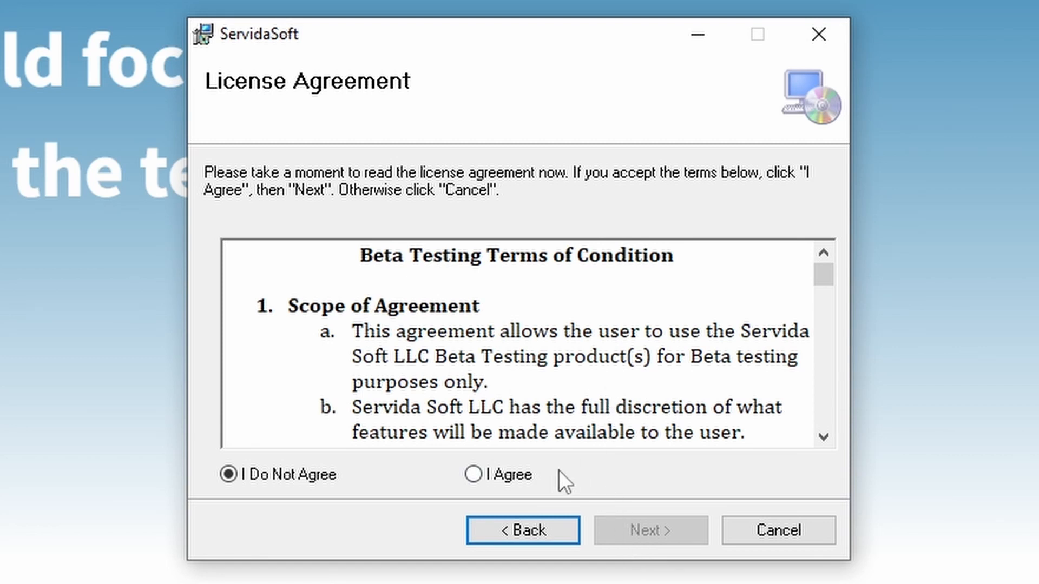
{"action": "left_click", "coordinate": [477, 475]}
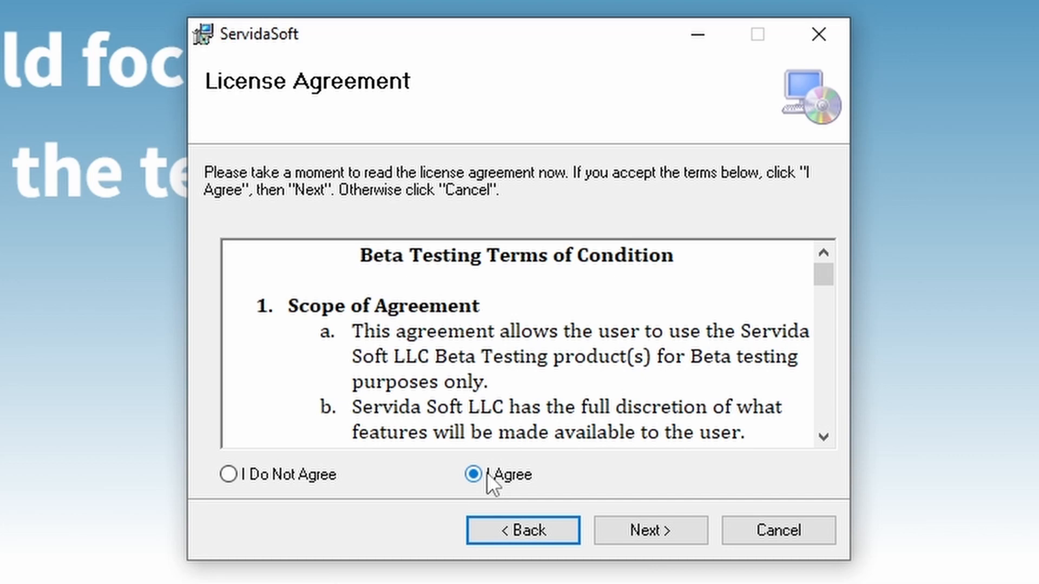
{"action": "left_click", "coordinate": [623, 530]}
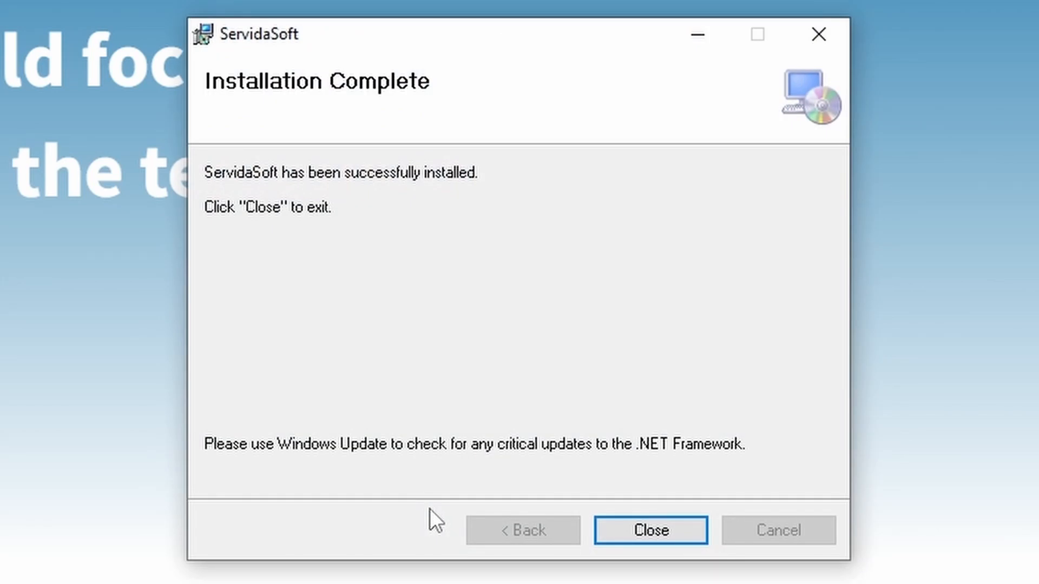
{"action": "left_click", "coordinate": [667, 536]}
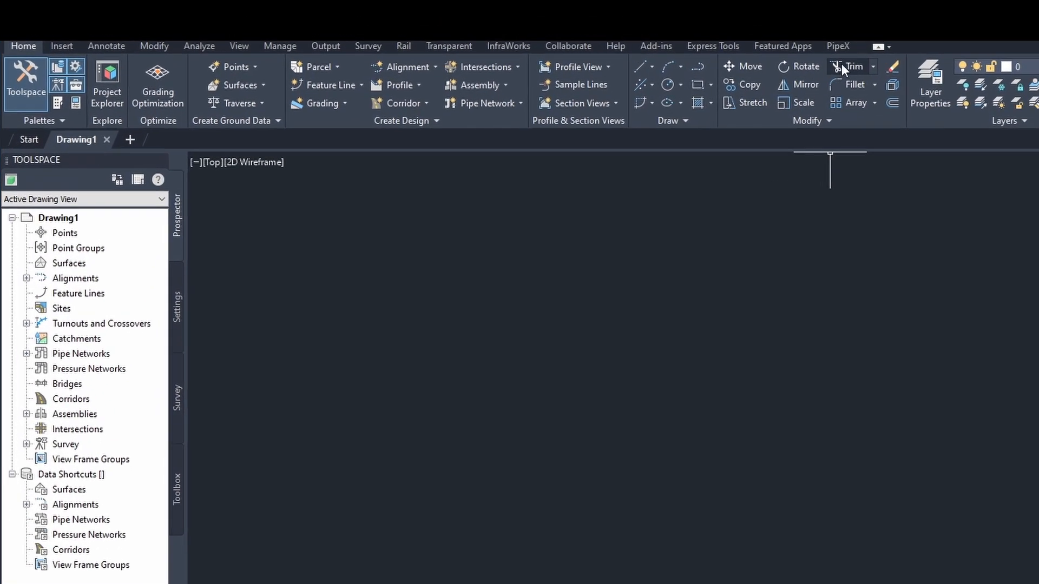
Step: Show the PipeX ribbon with its boundary, water, storm drain, sanitary and account tools
{"action": "left_click", "coordinate": [838, 46]}
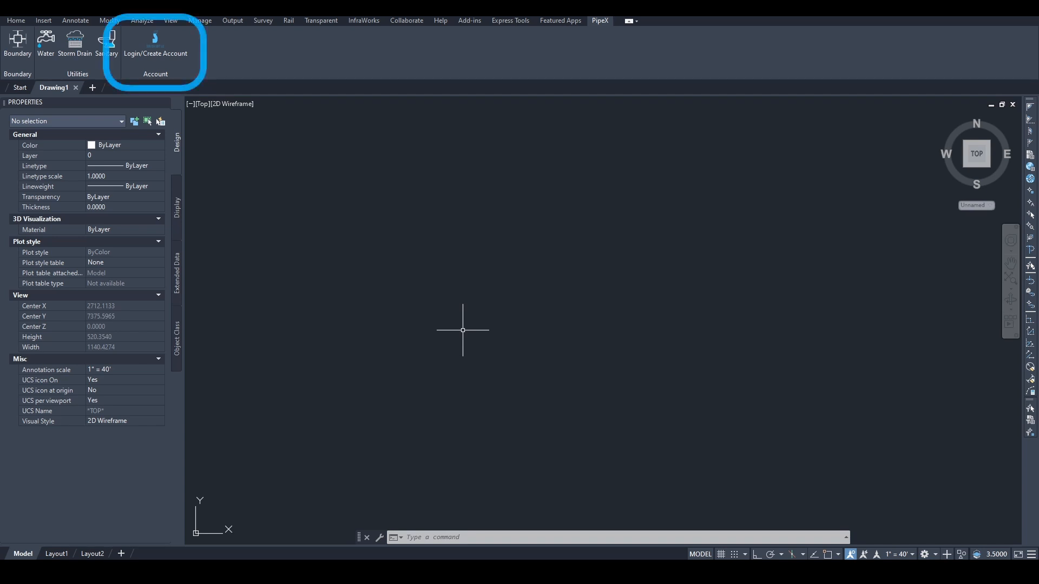
Step: From the PipeX Login Window, choose to create a new PipeX account
{"action": "left_click", "coordinate": [168, 57]}
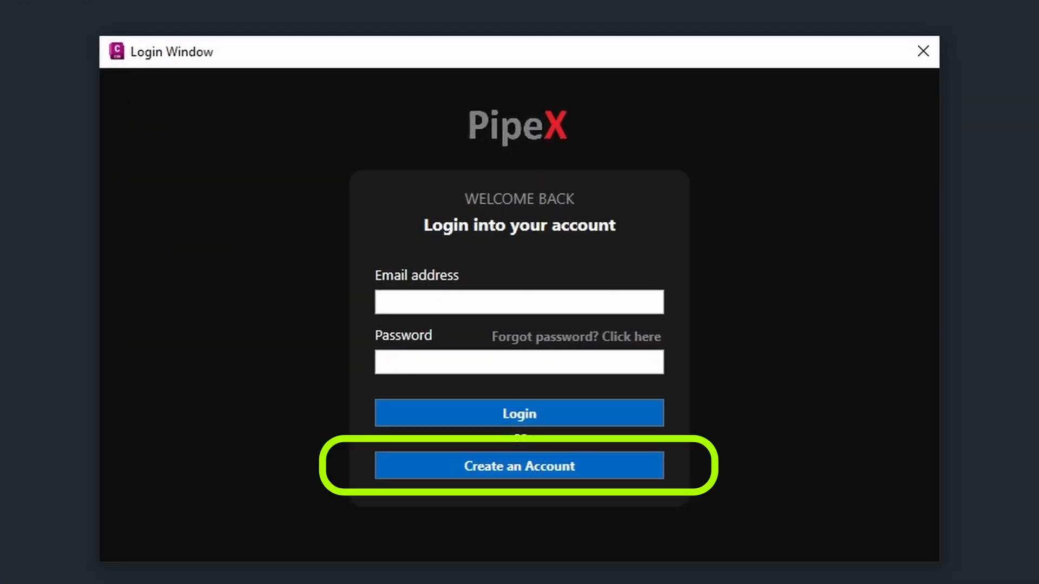
{"action": "left_click", "coordinate": [505, 475]}
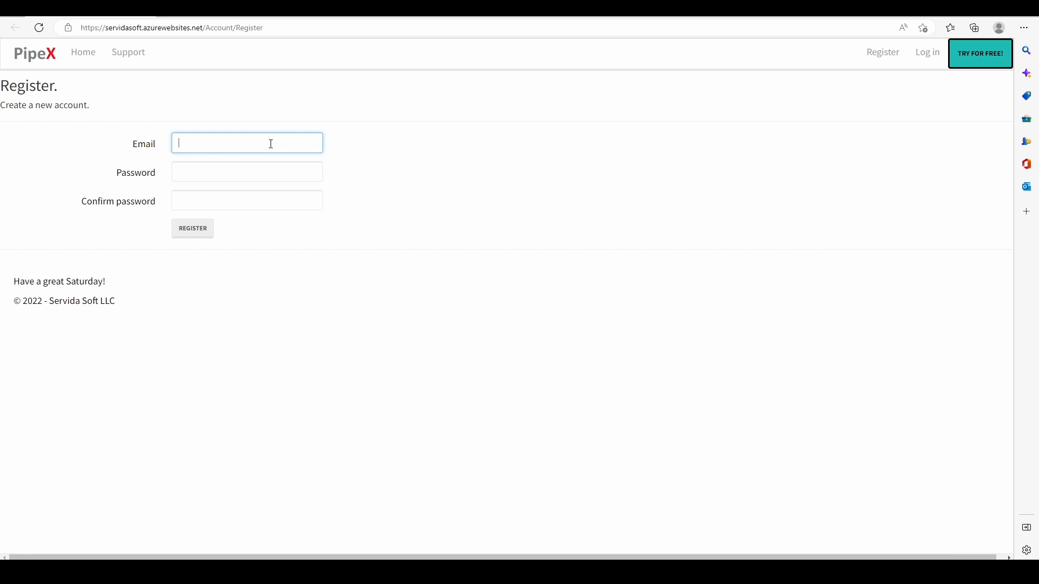
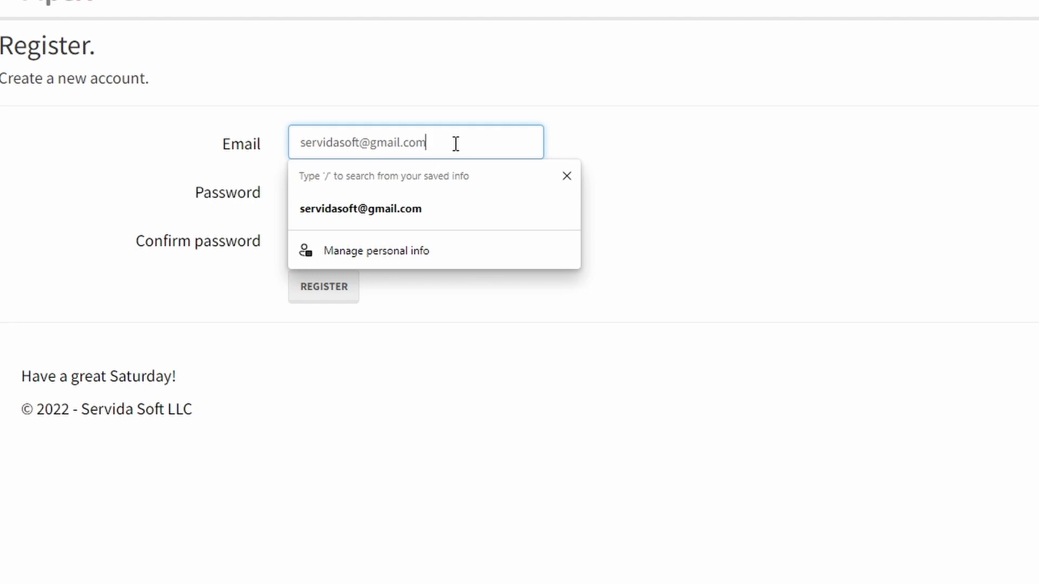
Step: Register the PipeX account with the account e-mail and a password entered twice
{"action": "left_click", "coordinate": [714, 214]}
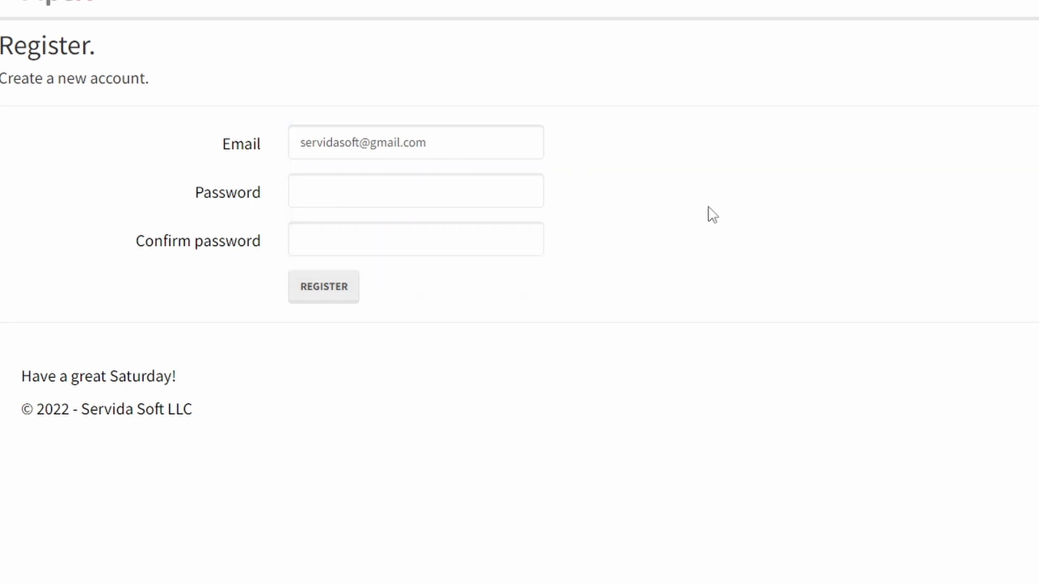
{"action": "left_click", "coordinate": [489, 200]}
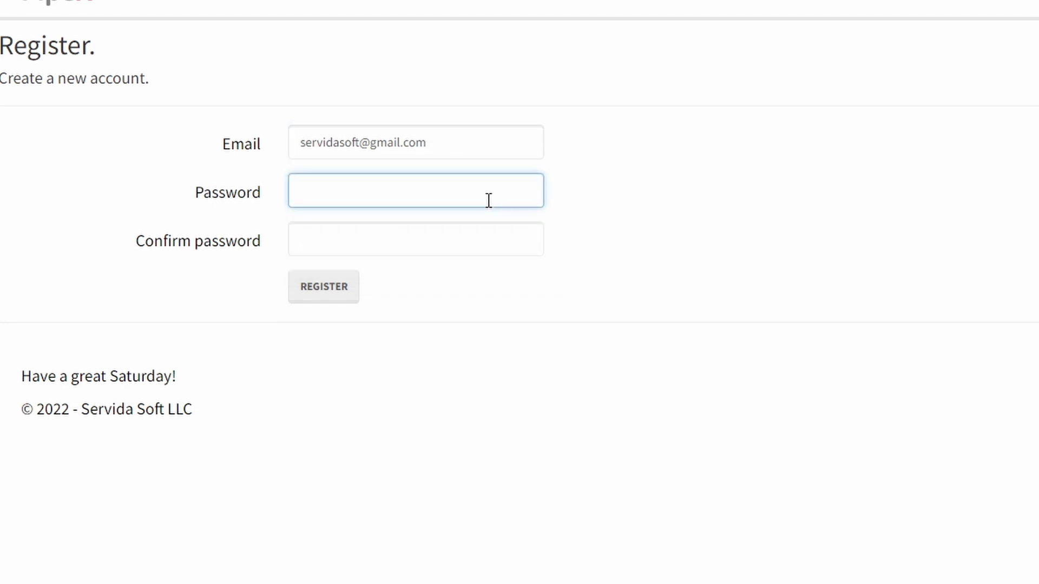
{"action": "type", "text": "Password1"}
{"action": "left_click", "coordinate": [474, 246]}
{"action": "type", "text": "Pas"}
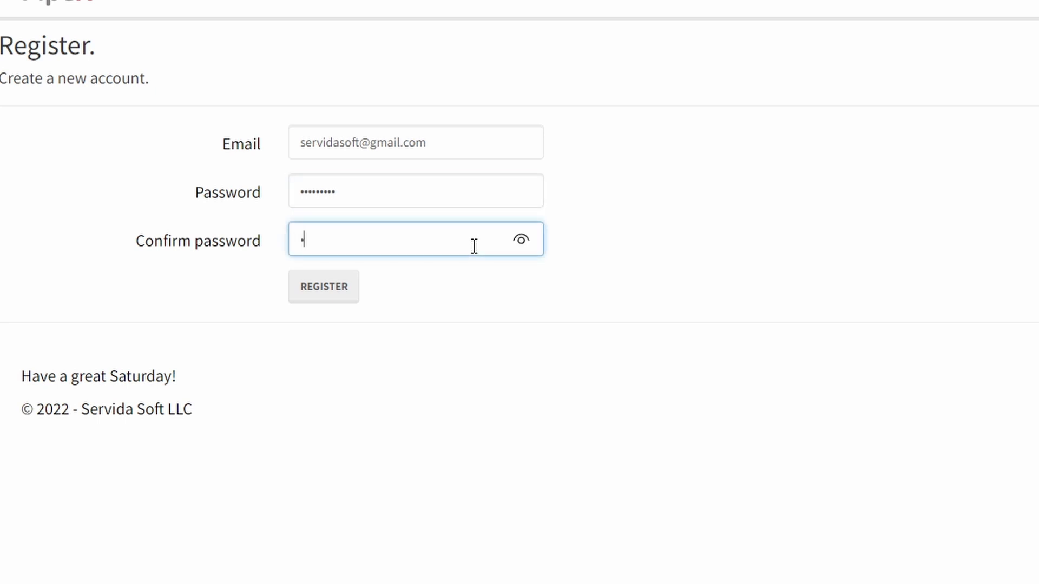
{"action": "type", "text": "sword1"}
{"action": "left_click", "coordinate": [332, 293]}
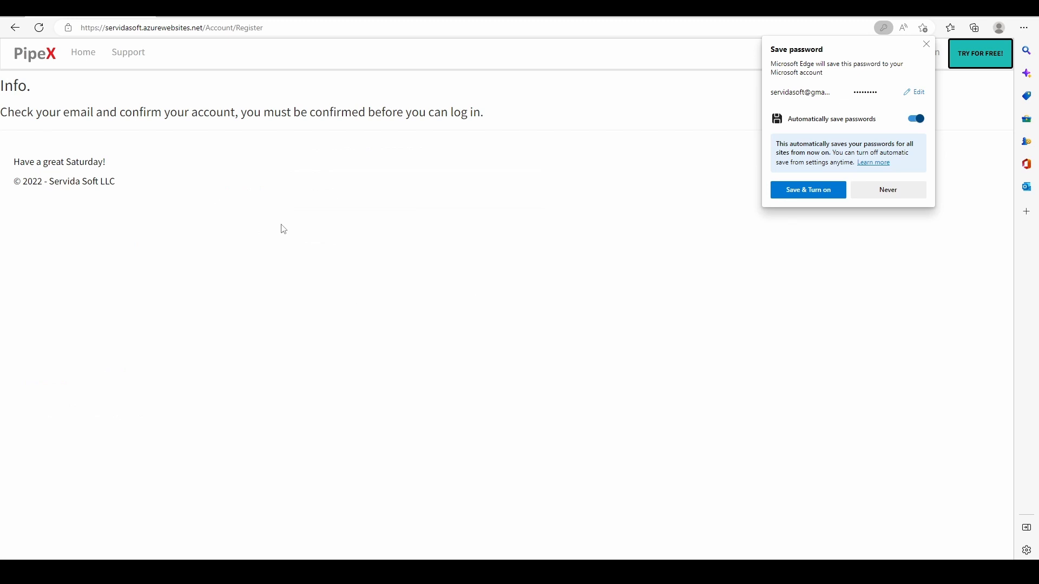
Step: Open the Confirm your account e-mail in Gmail Promotions and follow its confirmation link
{"action": "left_click", "coordinate": [927, 44]}
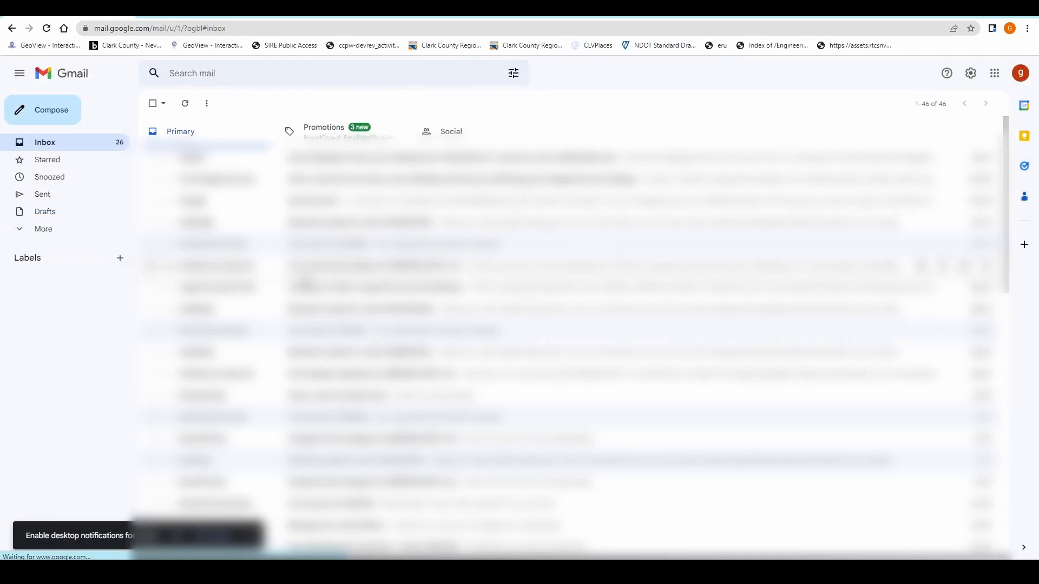
{"action": "left_click", "coordinate": [348, 137]}
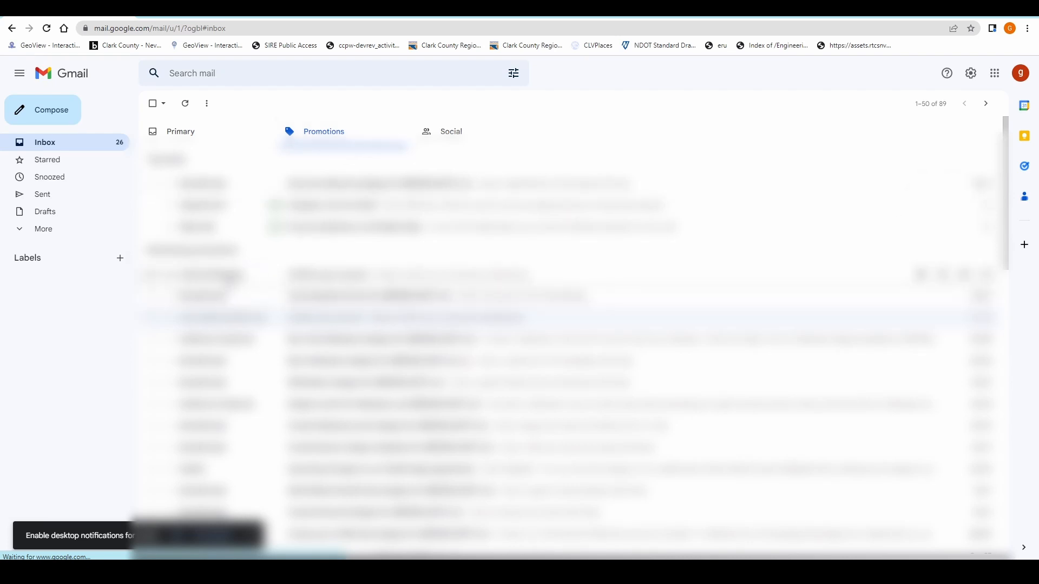
{"action": "left_click", "coordinate": [496, 273]}
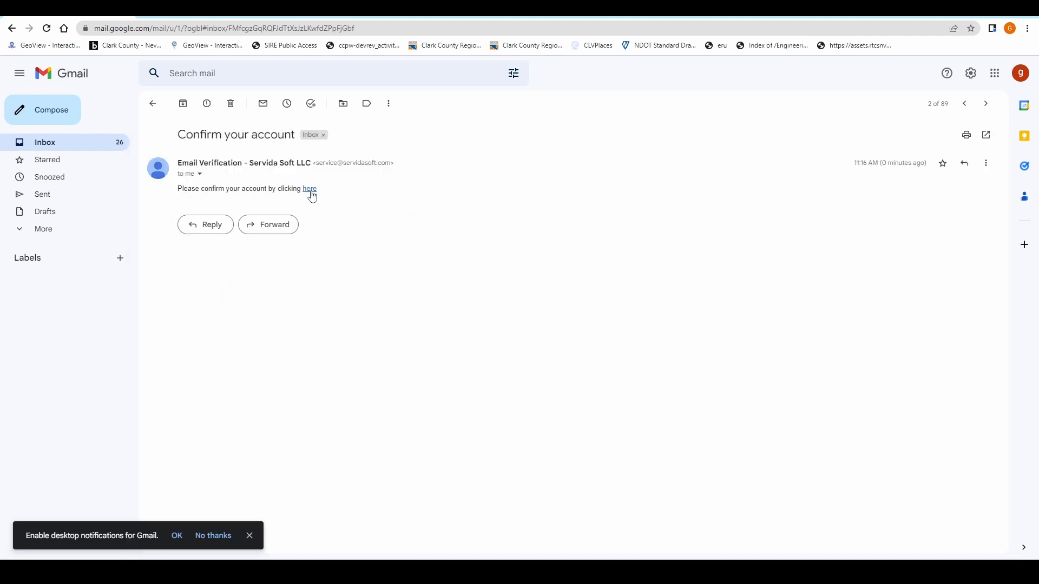
{"action": "left_click", "coordinate": [310, 189]}
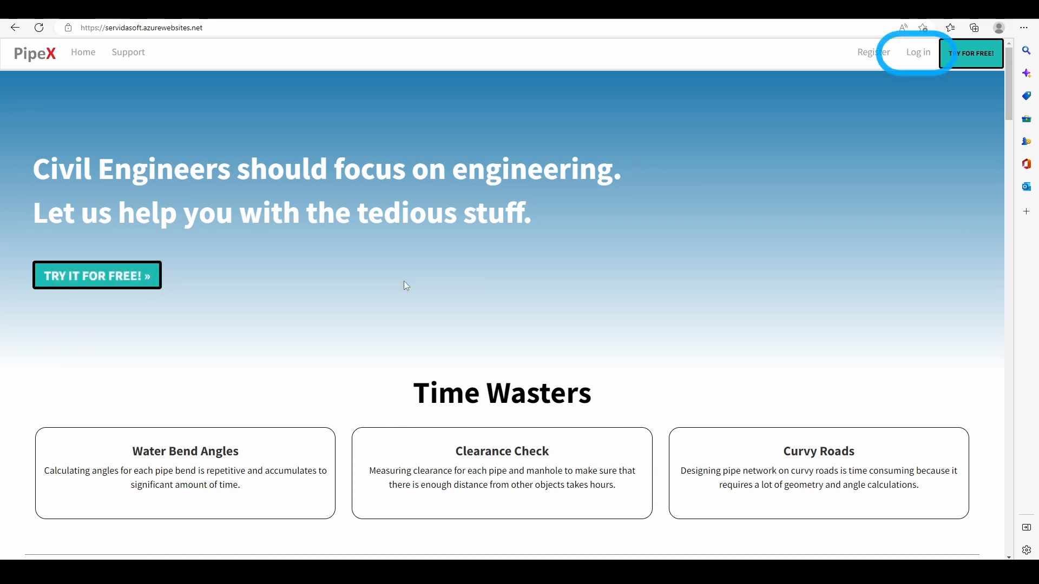
Step: Log in to the PipeX website with the account e-mail and password
{"action": "left_click", "coordinate": [919, 54]}
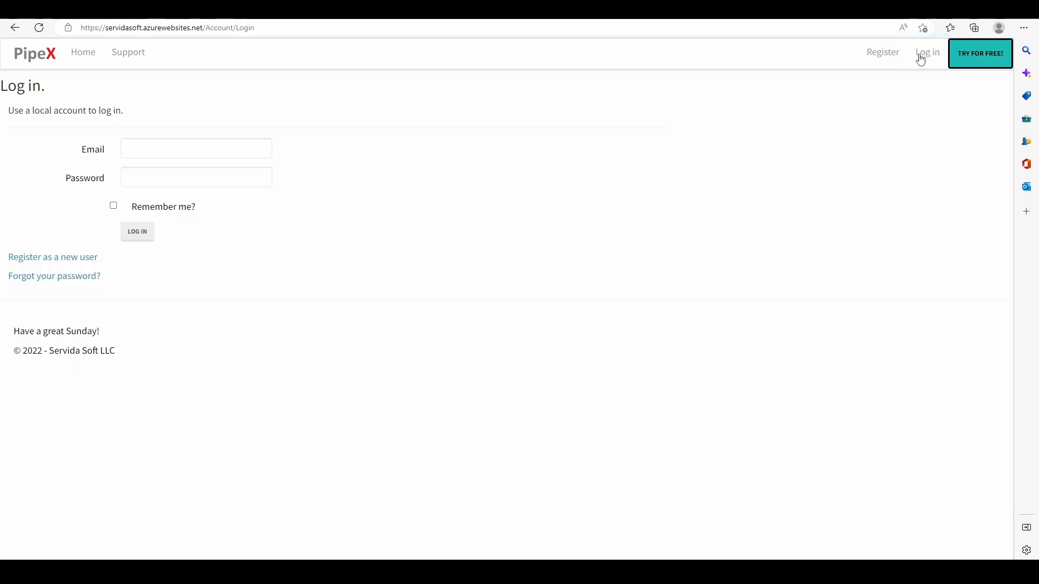
{"action": "left_click", "coordinate": [269, 156]}
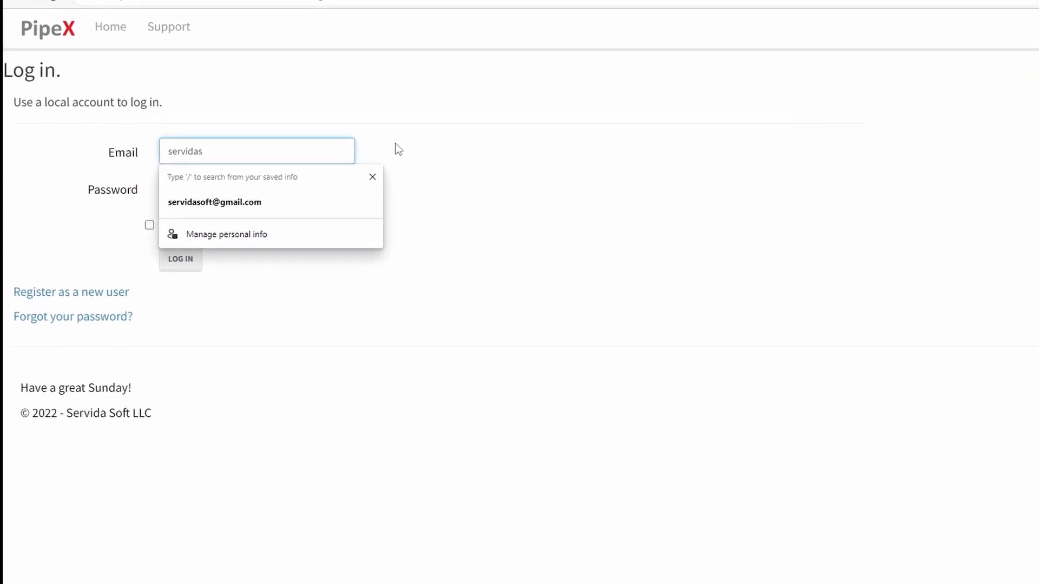
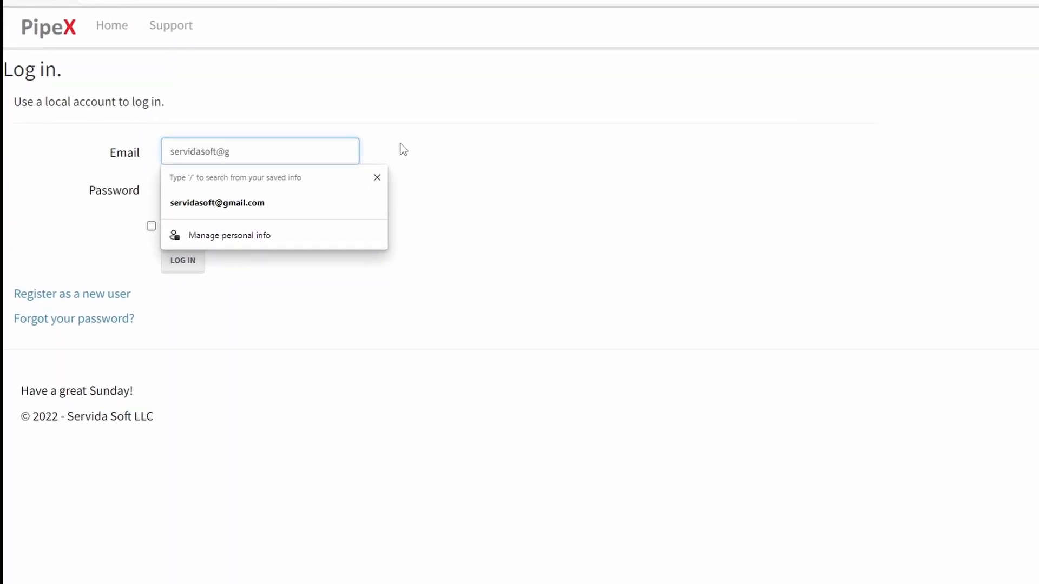
{"action": "key", "text": "ctrl+a"}
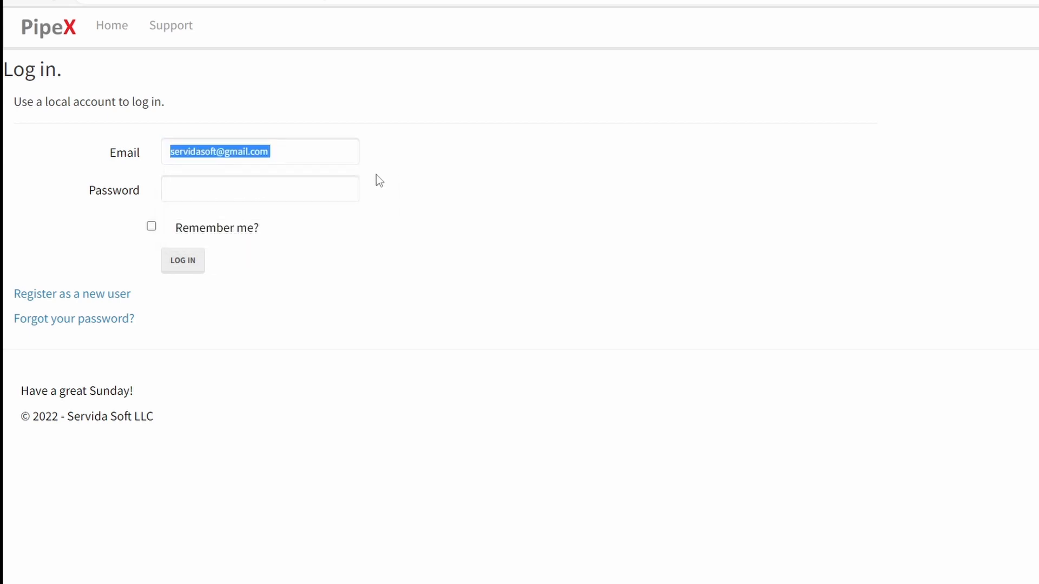
{"action": "left_click", "coordinate": [273, 188]}
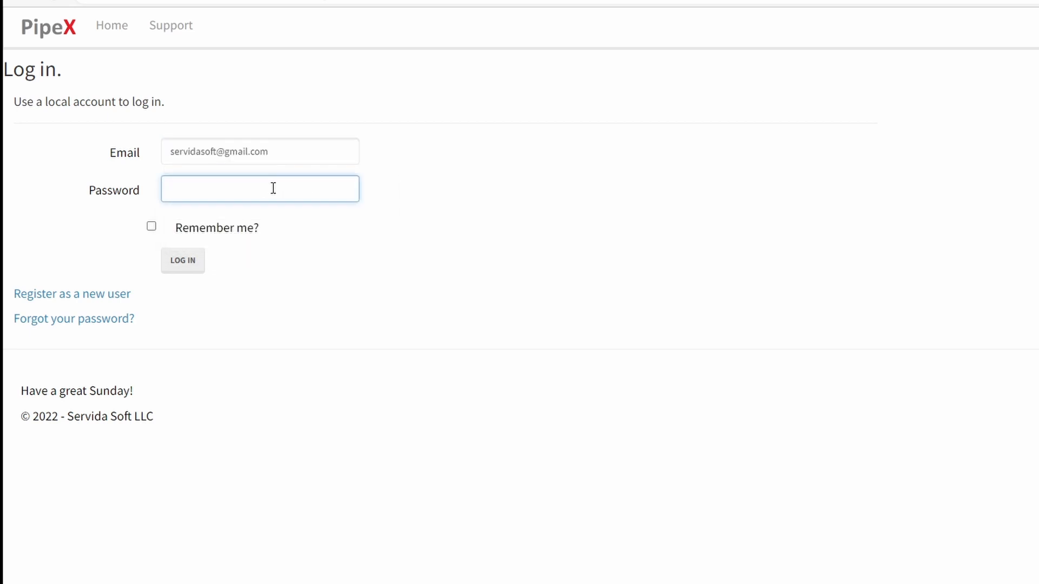
{"action": "type", "text": "*********"}
{"action": "left_click", "coordinate": [184, 265]}
{"action": "left_click", "coordinate": [184, 265]}
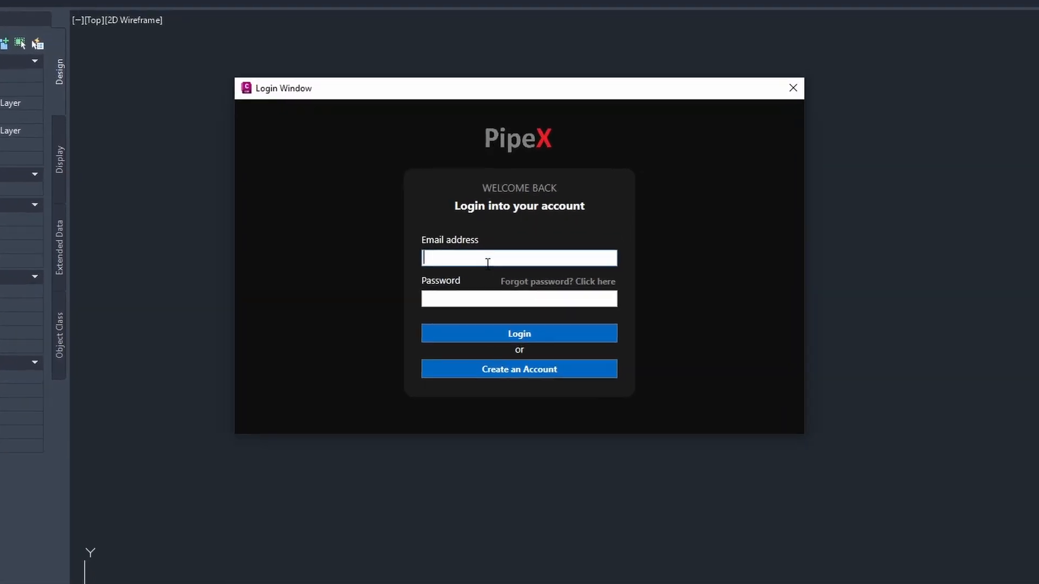
Step: Sign in to the PipeX add-in with the account e-mail and password, acknowledging the trial subscription
{"action": "left_click", "coordinate": [482, 243]}
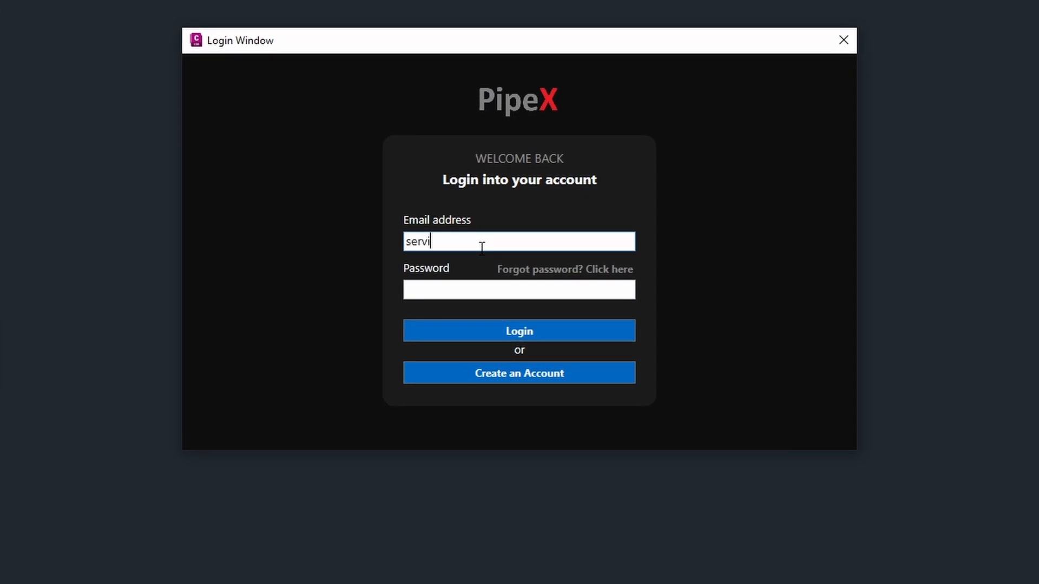
{"action": "left_click", "coordinate": [471, 287]}
{"action": "type", "text": "**"}
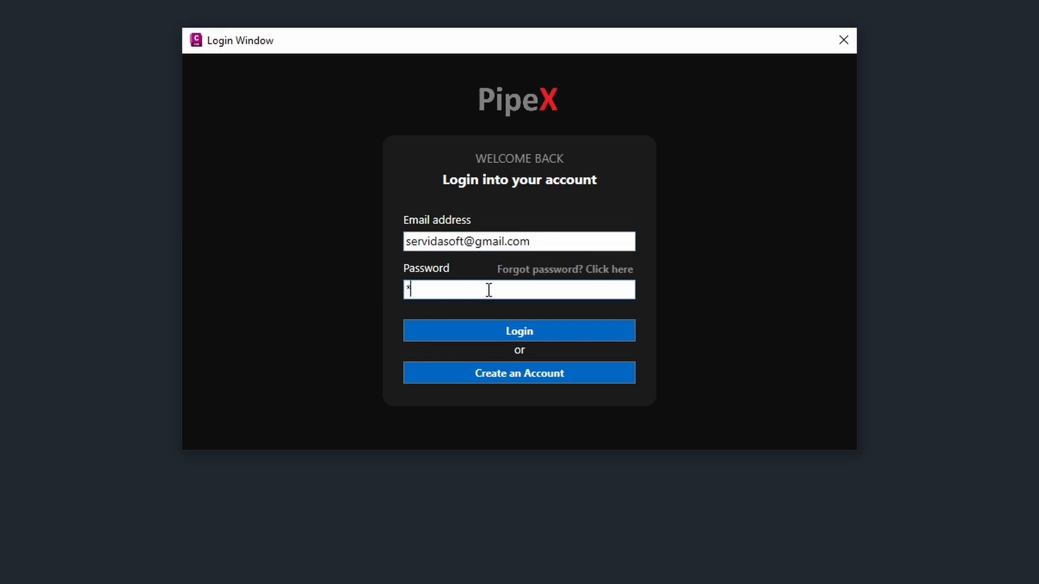
{"action": "type", "text": "*******"}
{"action": "left_click", "coordinate": [494, 327]}
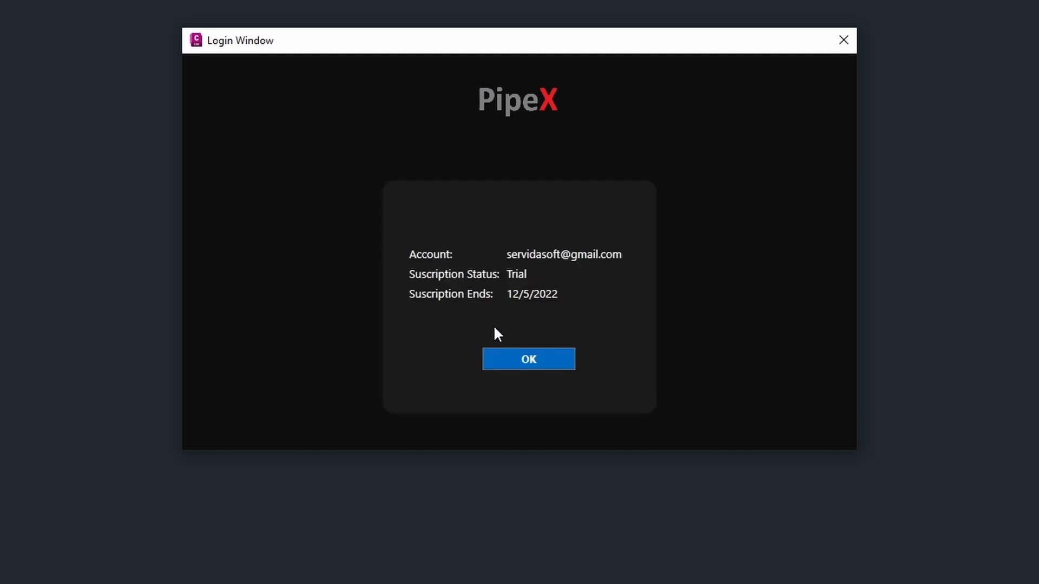
{"action": "left_click", "coordinate": [524, 359]}
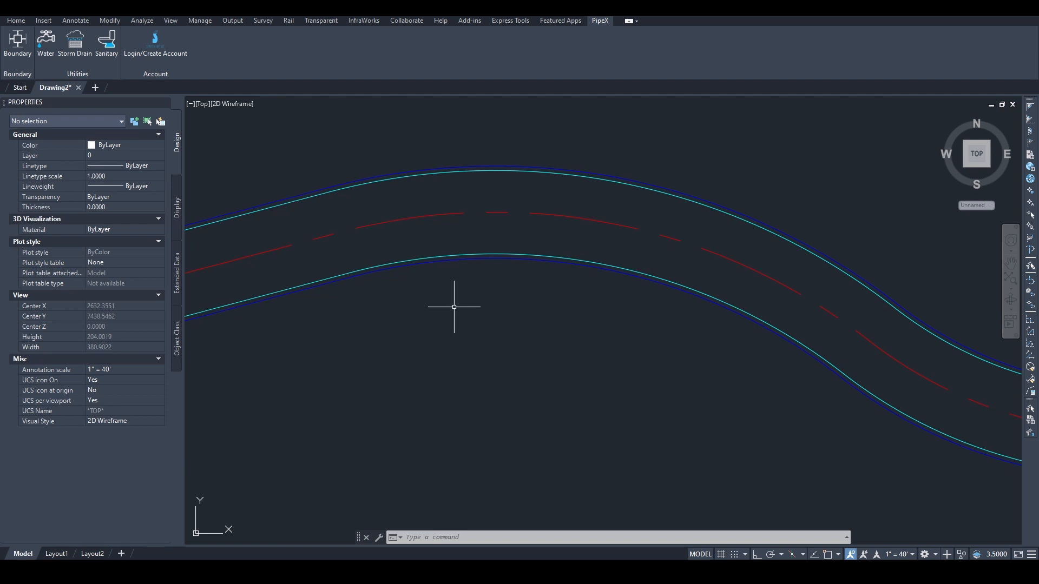
Step: Open the Storm Utility Creator and set Drawing Composition to Pipes and Manholes
{"action": "left_click", "coordinate": [69, 54]}
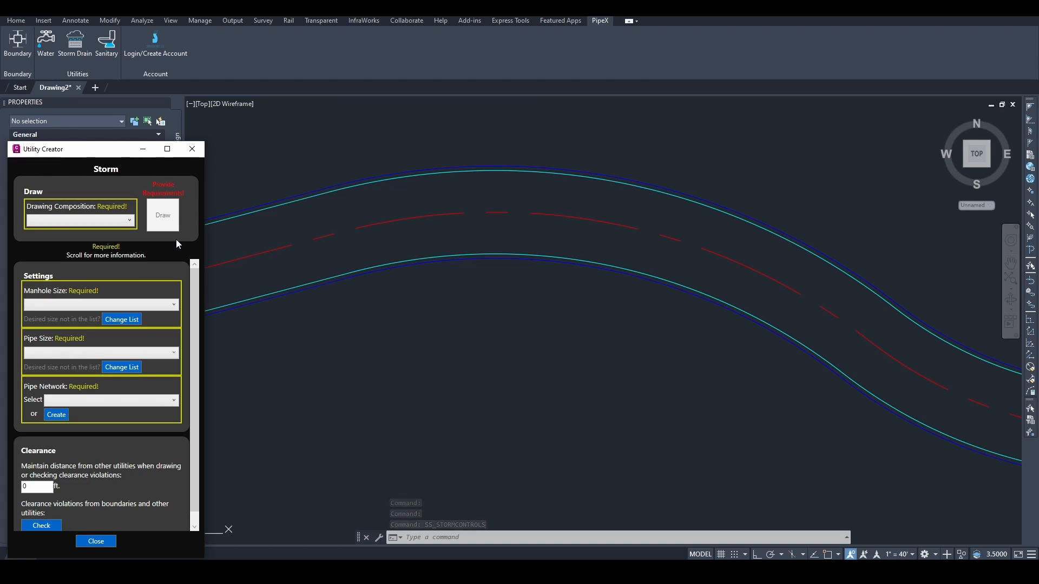
{"action": "left_click_drag", "start_coordinate": [119, 154], "coordinate": [129, 132]}
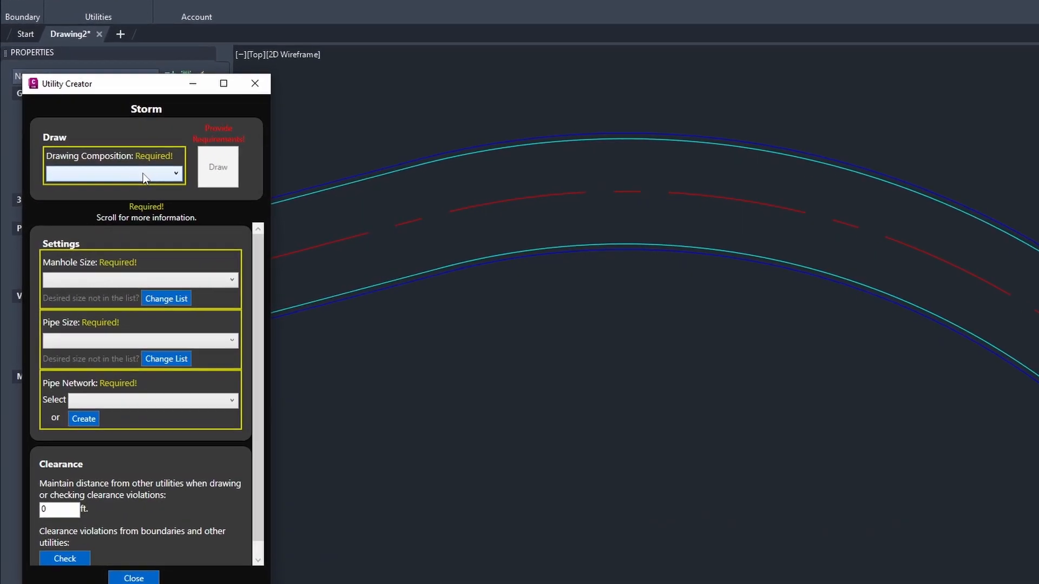
{"action": "left_click", "coordinate": [143, 174]}
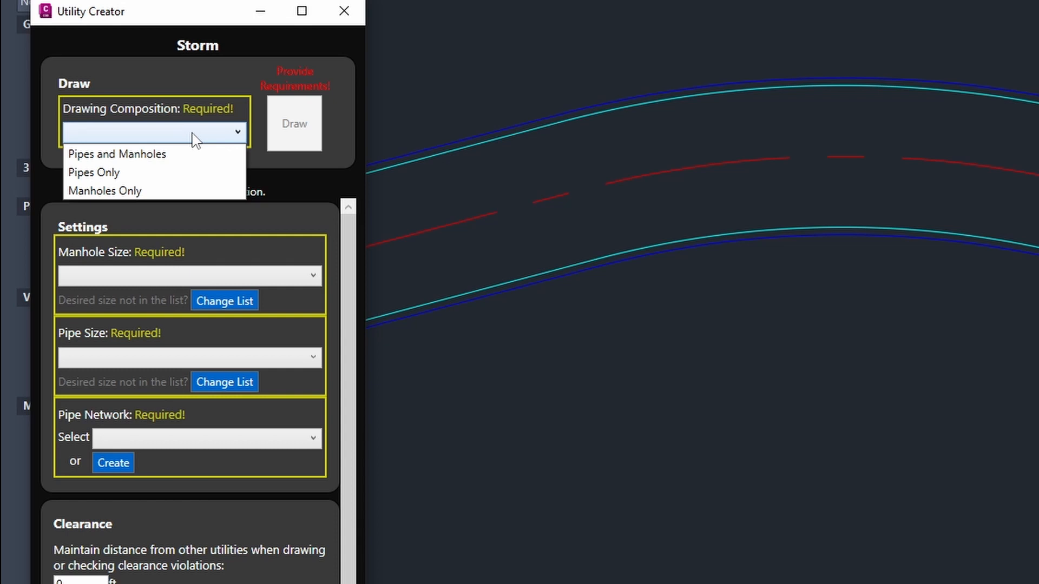
{"action": "left_click", "coordinate": [172, 156]}
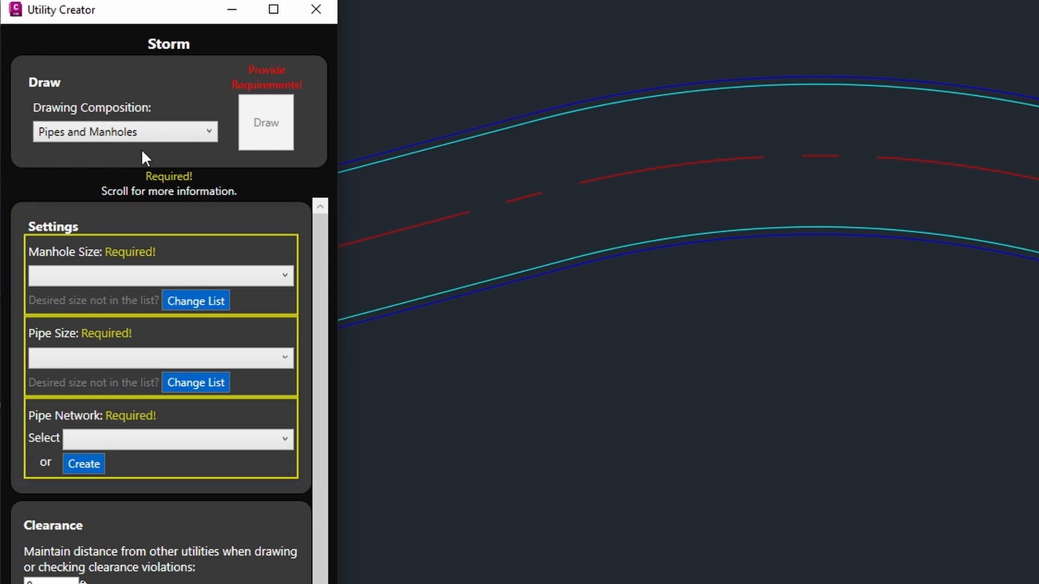
{"action": "left_click", "coordinate": [98, 274]}
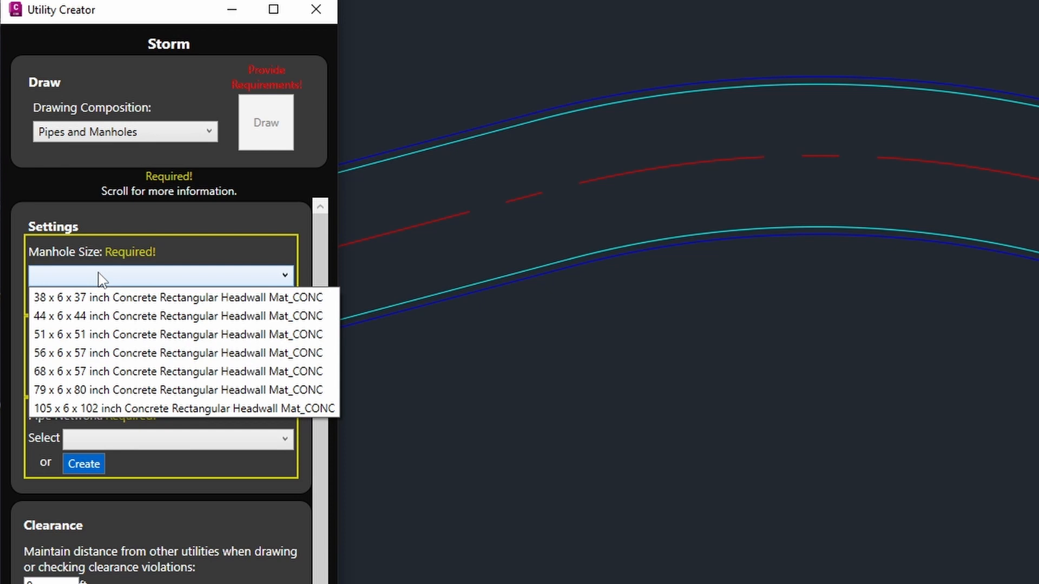
Step: Load Concentric Cylindrical Structure sizes and choose the 72 dia concentric manhole
{"action": "left_click", "coordinate": [103, 279]}
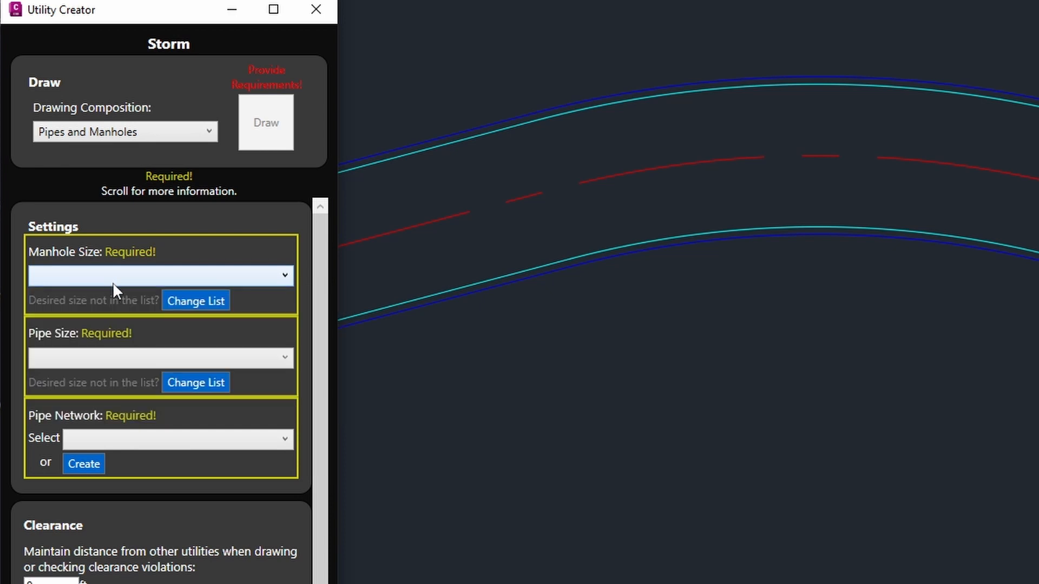
{"action": "left_click", "coordinate": [184, 304]}
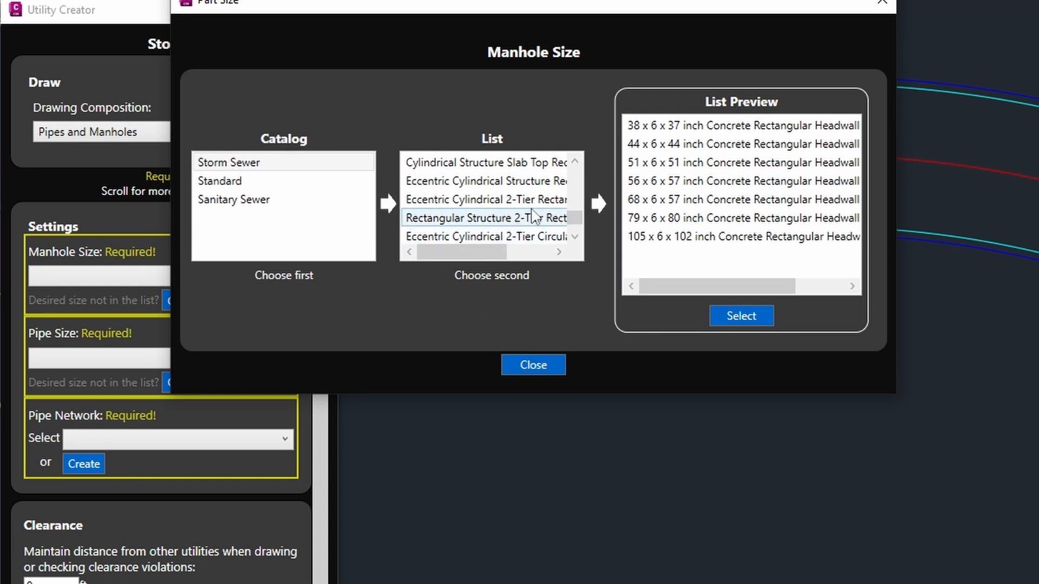
{"action": "scroll", "coordinate": [476, 215], "scroll_direction": "up", "scroll_amount": 3}
{"action": "left_click", "coordinate": [517, 184]}
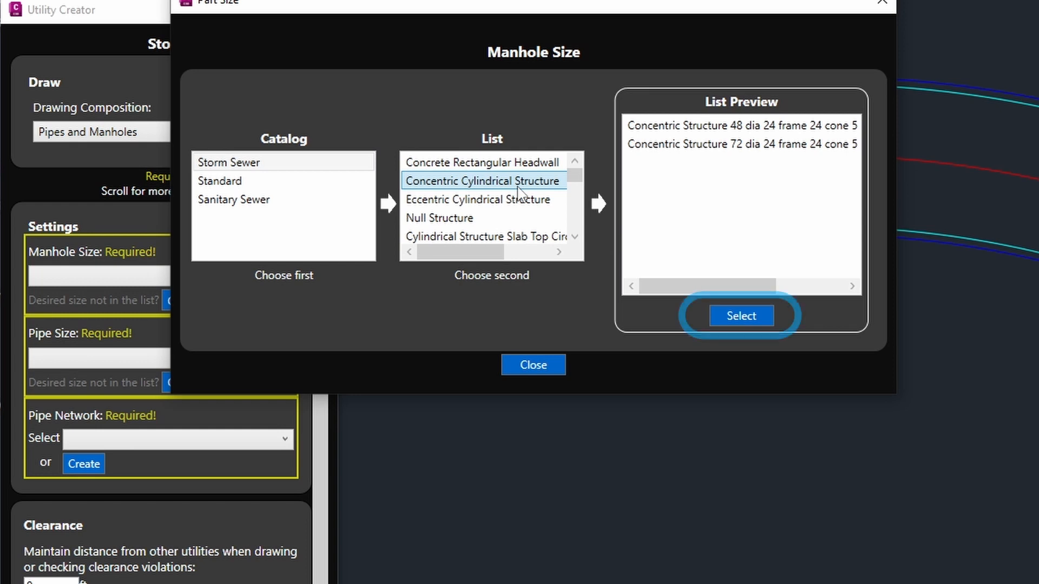
{"action": "left_click", "coordinate": [731, 318]}
{"action": "left_click", "coordinate": [115, 281]}
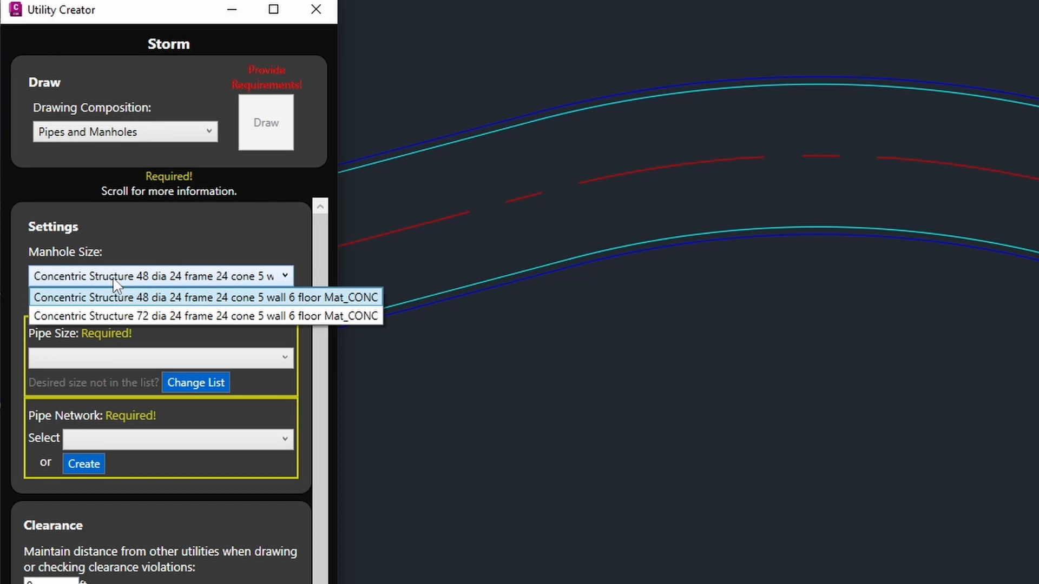
{"action": "left_click", "coordinate": [121, 314]}
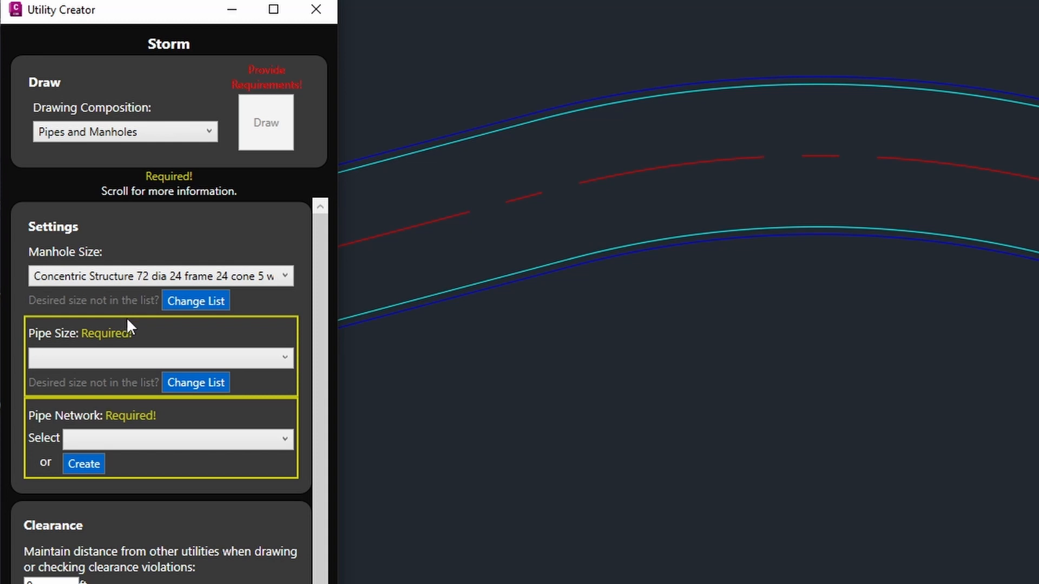
Step: Load the Concrete Pipe sizes and choose 36 inch Concrete Pipe for storm pipes
{"action": "left_click", "coordinate": [190, 385]}
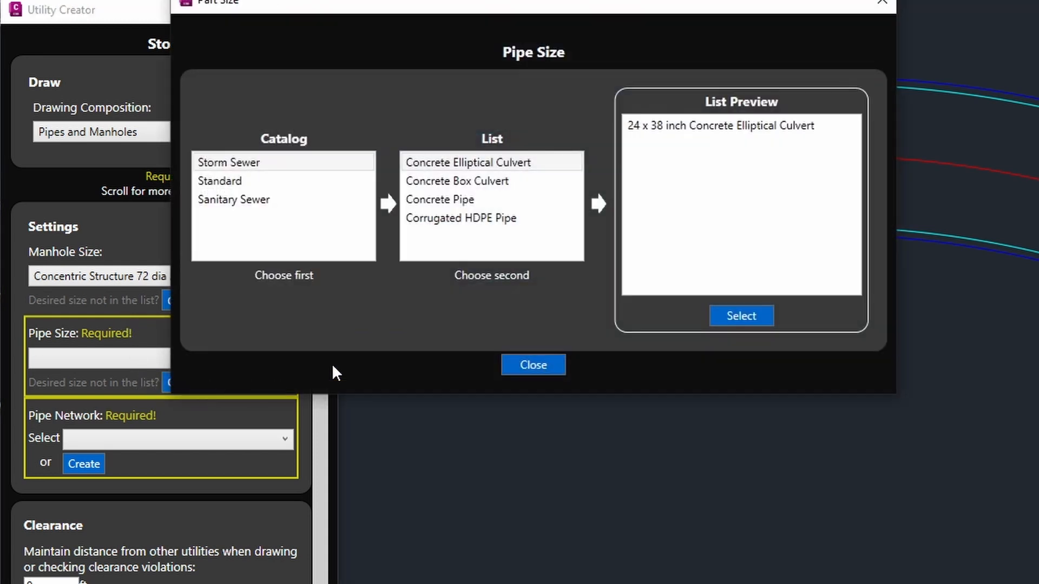
{"action": "left_click", "coordinate": [432, 200]}
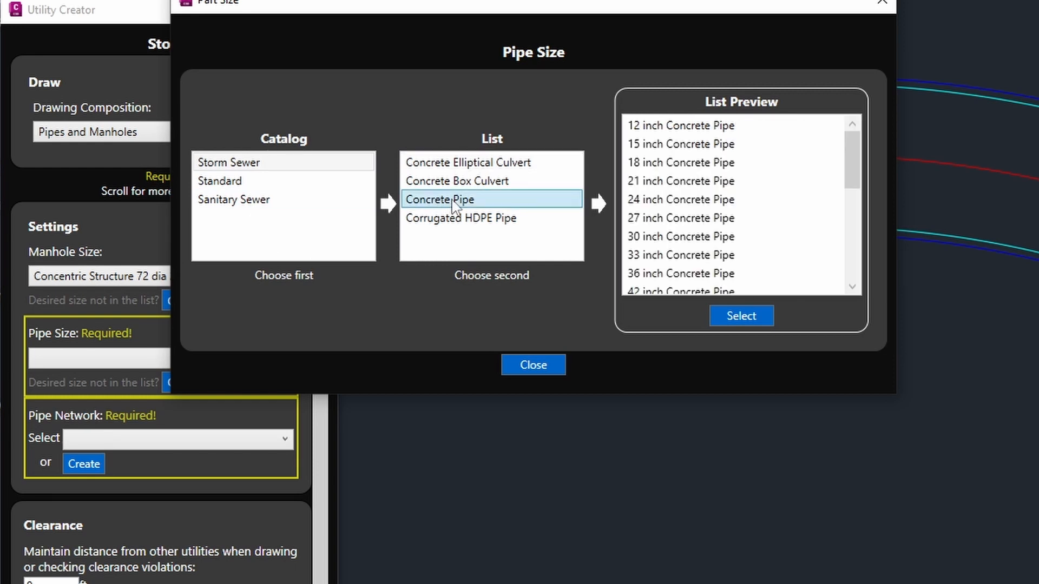
{"action": "left_click", "coordinate": [756, 321]}
{"action": "left_click", "coordinate": [151, 364]}
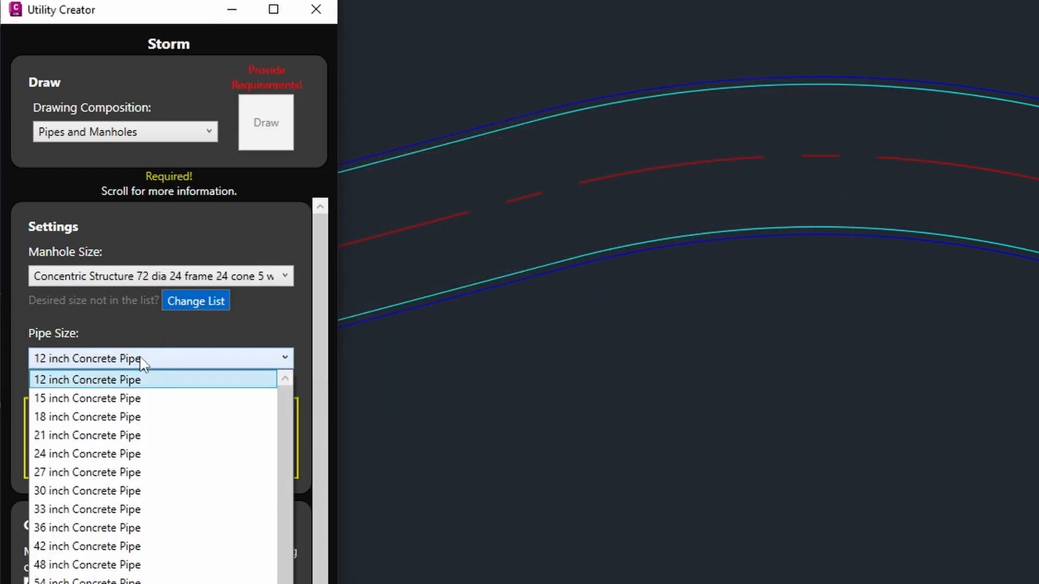
{"action": "left_click", "coordinate": [90, 527]}
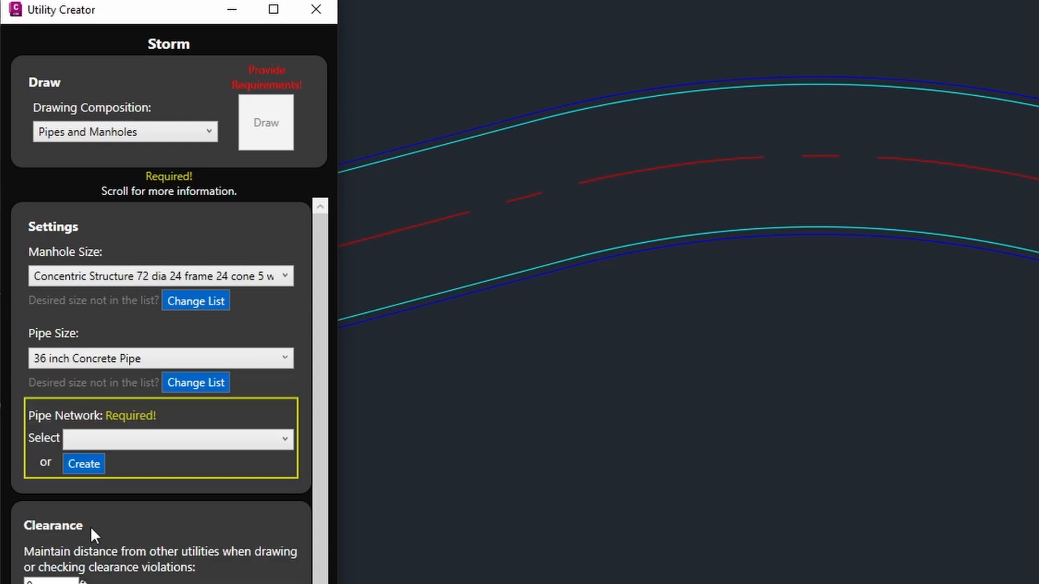
{"action": "left_click", "coordinate": [212, 449]}
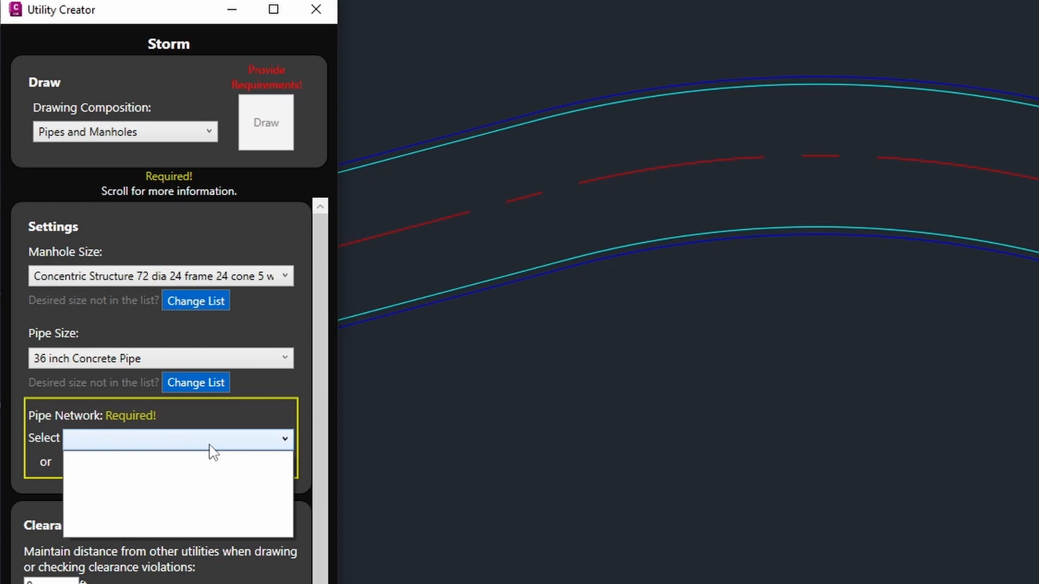
Step: Close the empty network list and create a new pipe network named 'StormNetwork'
{"action": "left_click", "coordinate": [213, 449]}
{"action": "left_click", "coordinate": [86, 467]}
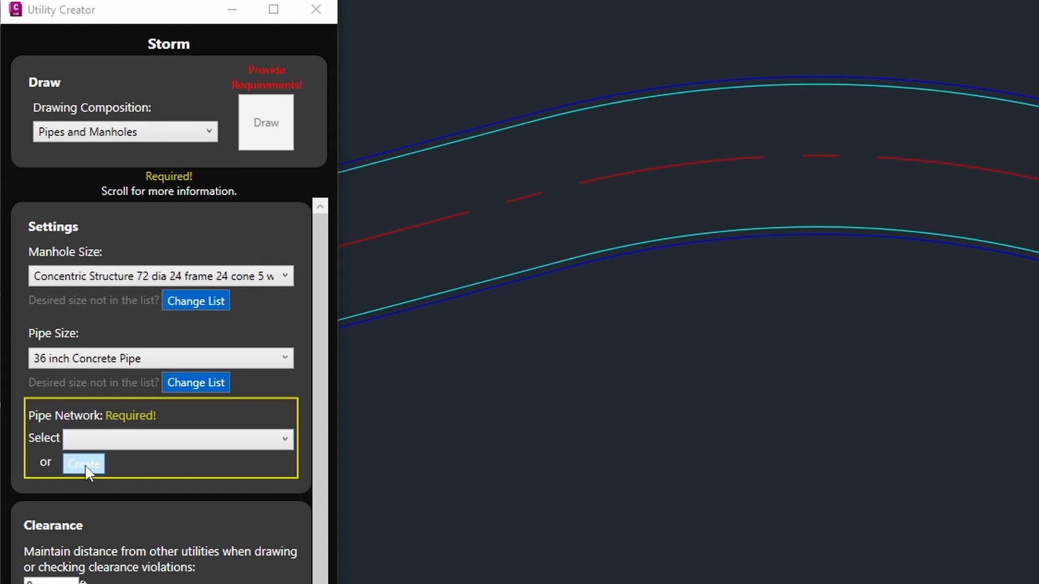
{"action": "left_click", "coordinate": [447, 290]}
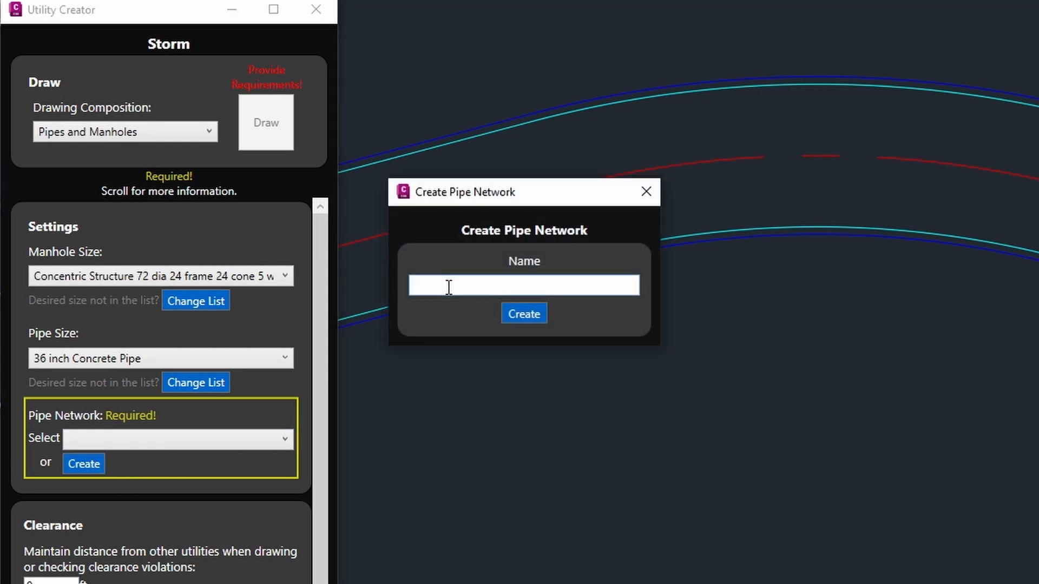
{"action": "type", "text": "StormNetwork"}
{"action": "left_click", "coordinate": [530, 318]}
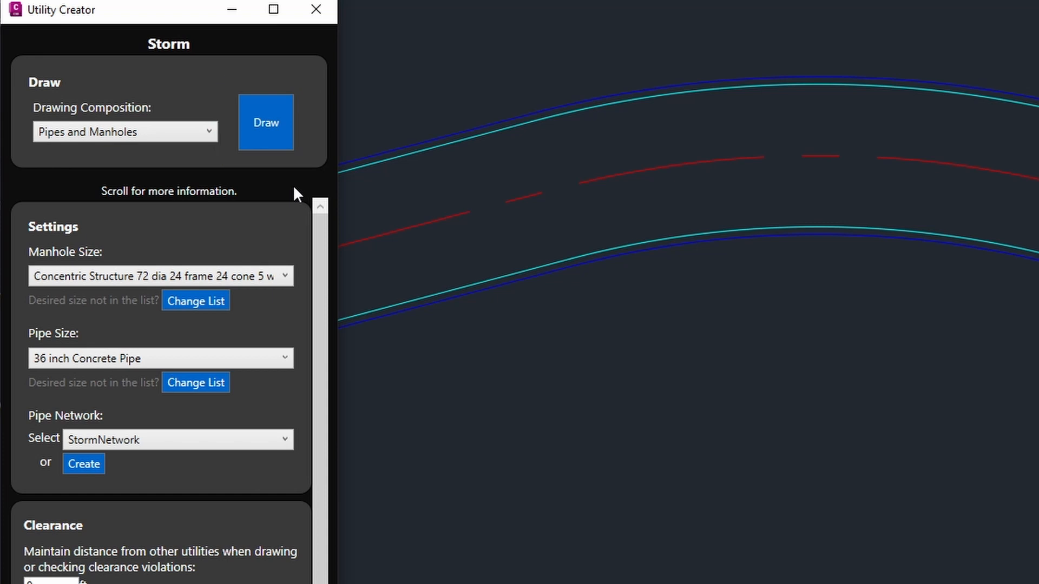
Step: Draw a storm run from the road's left side, with four manholes along the curve to the bend
{"action": "left_click", "coordinate": [266, 143]}
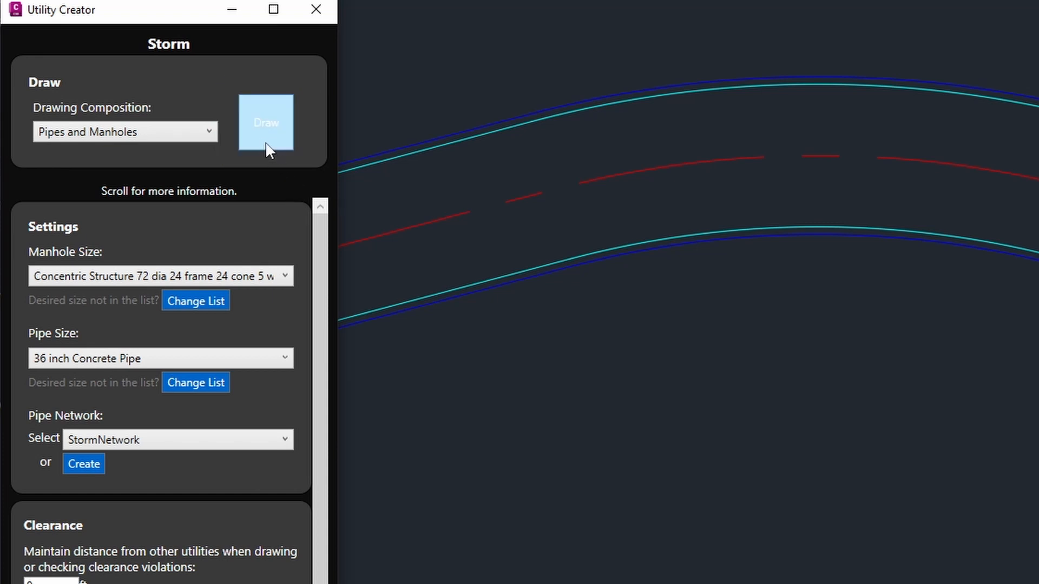
{"action": "left_click", "coordinate": [393, 196]}
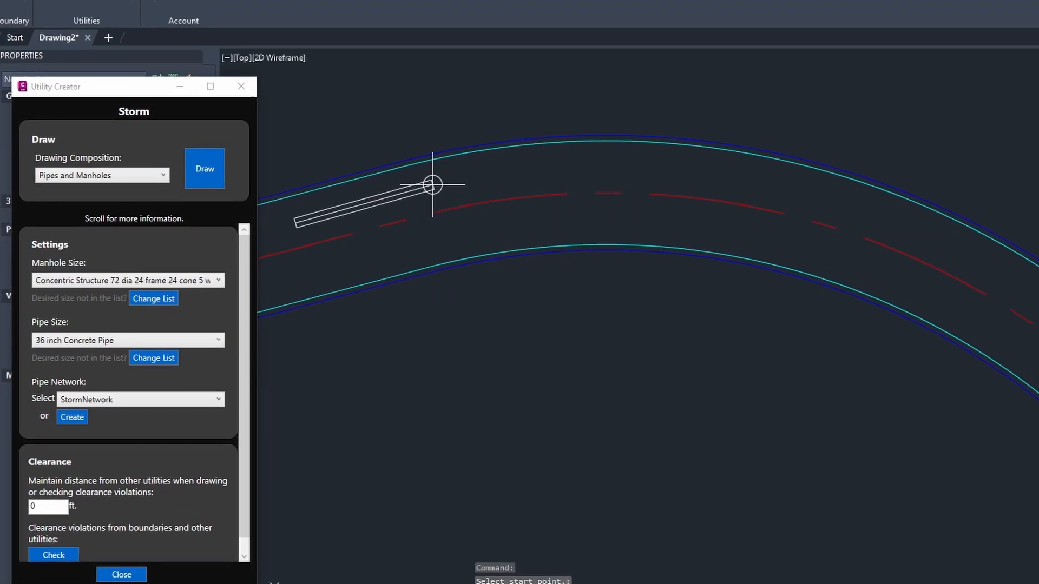
{"action": "left_click", "coordinate": [432, 185]}
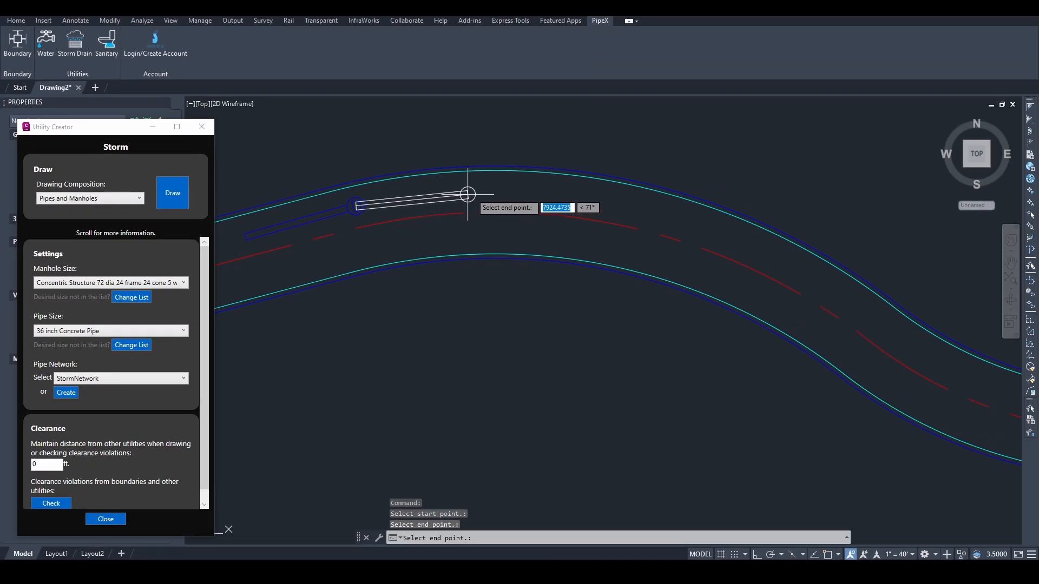
{"action": "left_click", "coordinate": [510, 190]}
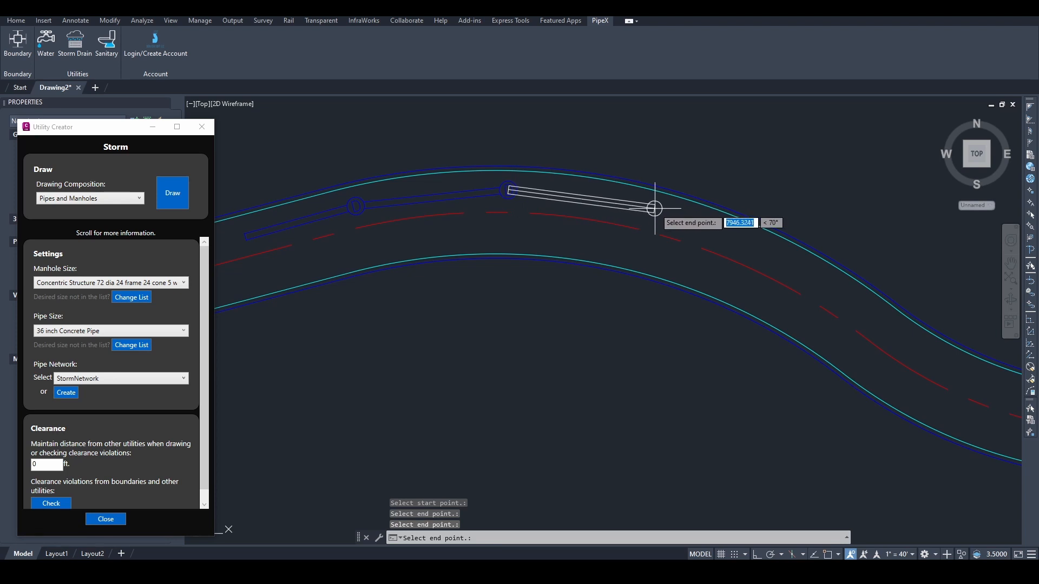
{"action": "left_click", "coordinate": [666, 211]}
{"action": "left_click", "coordinate": [790, 263]}
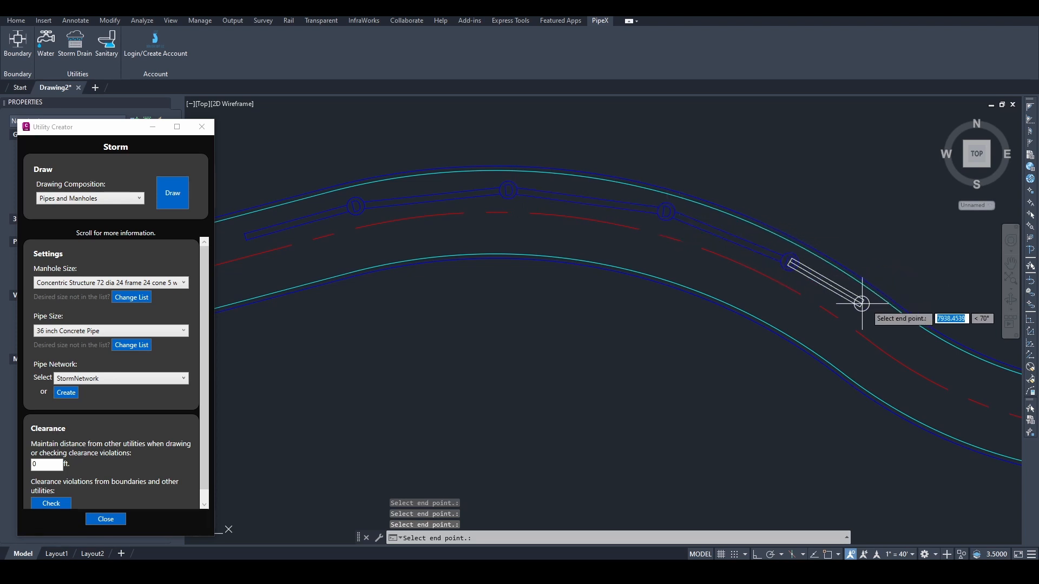
{"action": "key", "text": "Escape"}
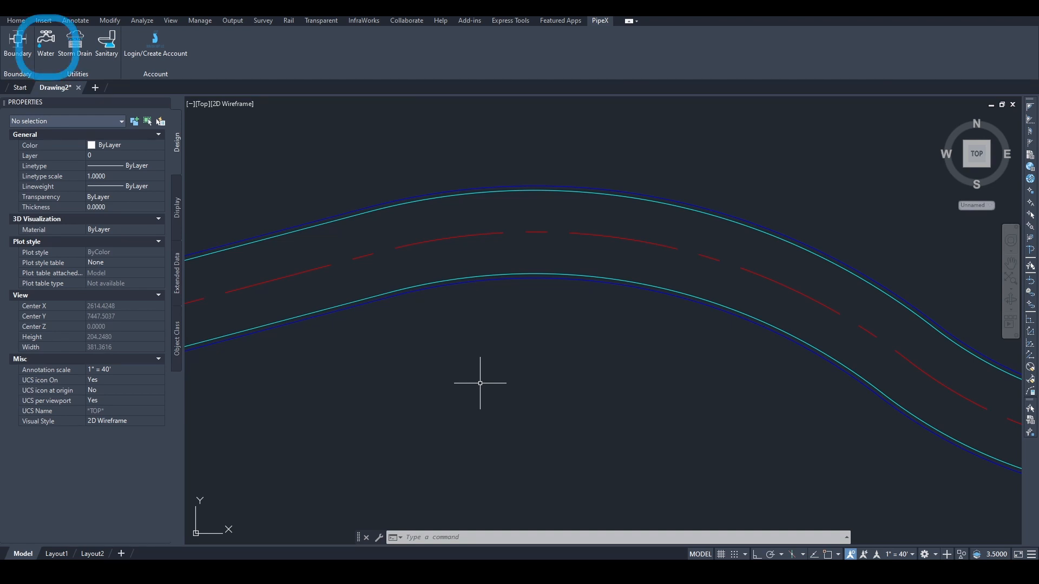
Step: Open the Water utility settings and add a first 0-degree bend angle entry under Bends
{"action": "left_click", "coordinate": [46, 42]}
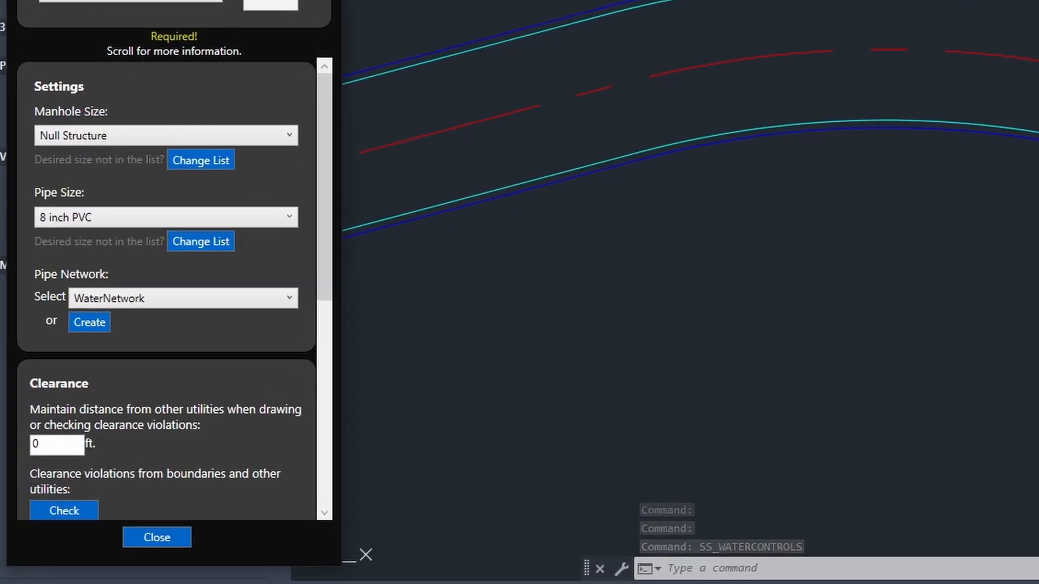
{"action": "scroll", "coordinate": [152, 75], "scroll_direction": "down", "scroll_amount": 5}
{"action": "scroll", "coordinate": [158, 84], "scroll_direction": "down", "scroll_amount": 2}
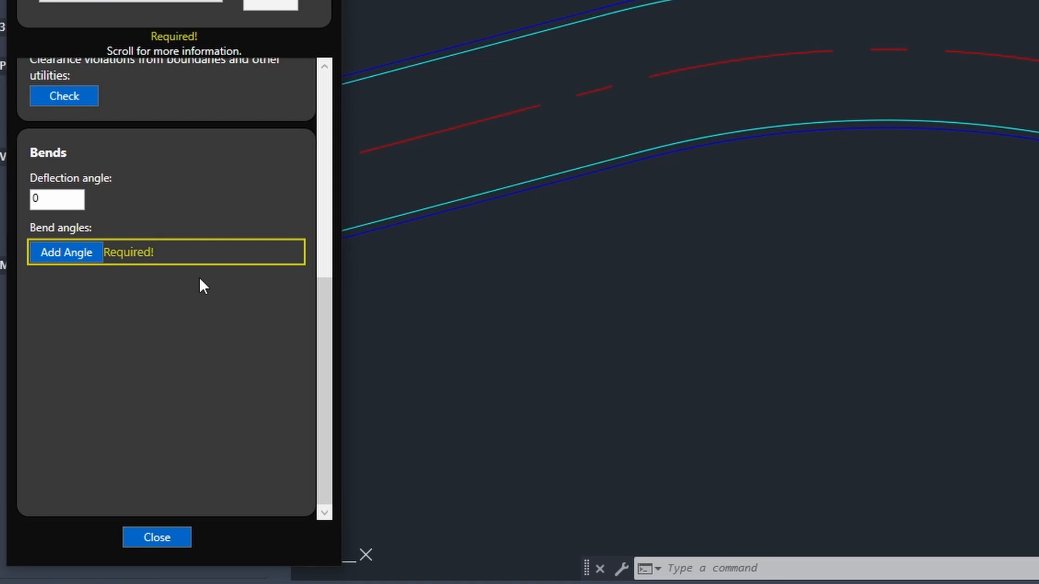
{"action": "left_click", "coordinate": [91, 252]}
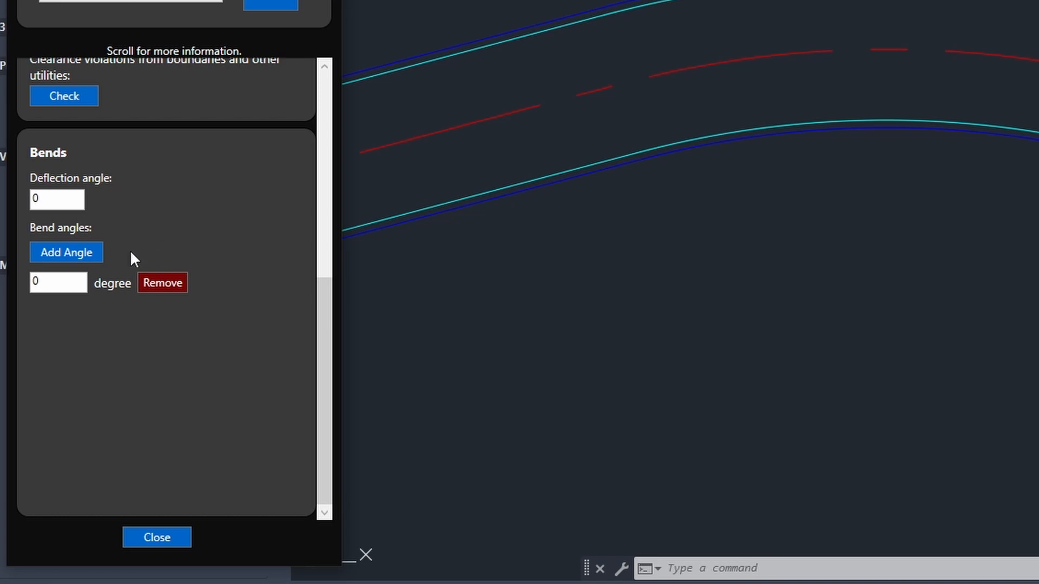
Step: Add four more bend angle rows and enter 11.25, 22.5 and 45 degrees
{"action": "left_click", "coordinate": [78, 254]}
{"action": "left_click", "coordinate": [78, 254]}
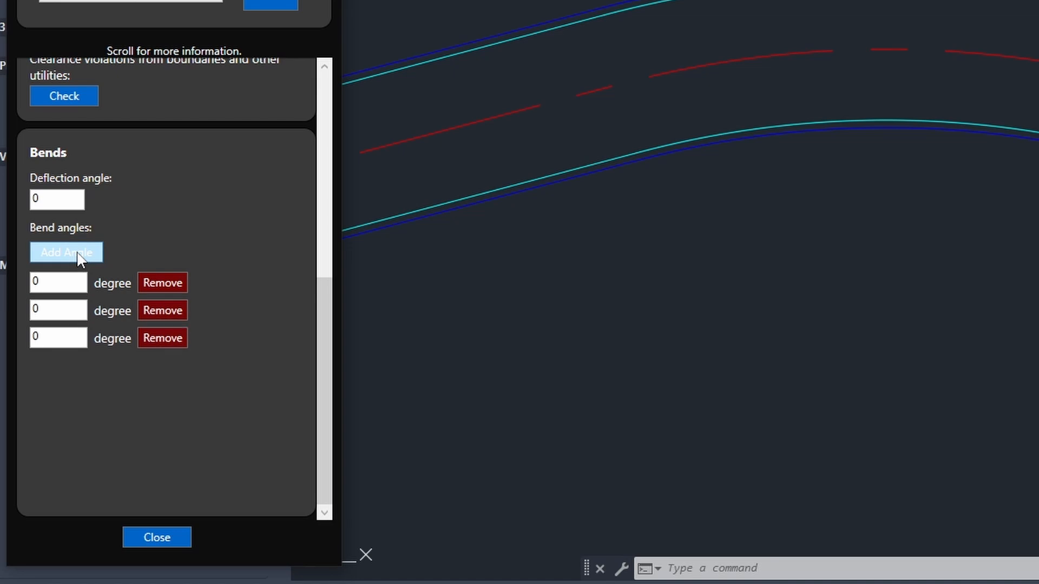
{"action": "left_click", "coordinate": [78, 254]}
{"action": "left_click", "coordinate": [79, 255]}
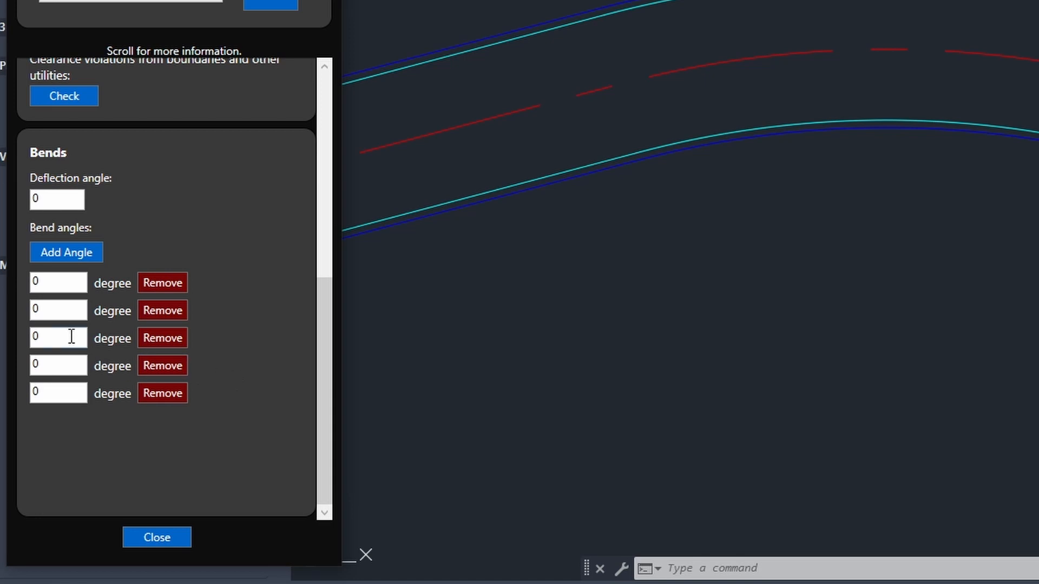
{"action": "left_click_drag", "start_coordinate": [60, 313], "coordinate": [20, 315]}
{"action": "type", "text": "11.25"}
{"action": "left_click_drag", "start_coordinate": [54, 336], "coordinate": [21, 335]}
{"action": "type", "text": "22.5"}
{"action": "left_click_drag", "start_coordinate": [37, 363], "coordinate": [22, 394]}
{"action": "type", "text": "45"}
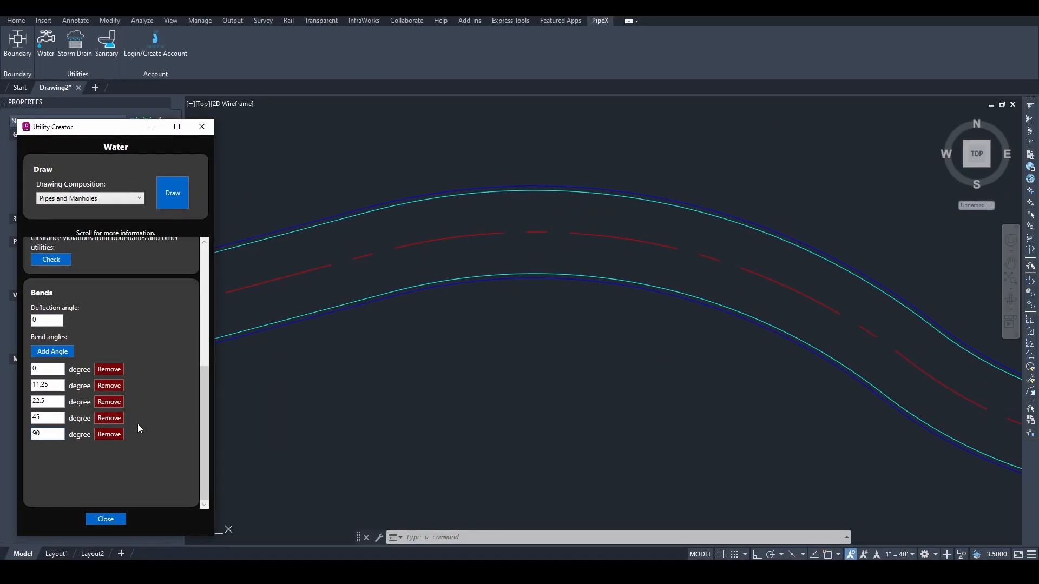
Step: Draw a three-segment water line from the road's left edge over the crest
{"action": "left_click", "coordinate": [176, 204]}
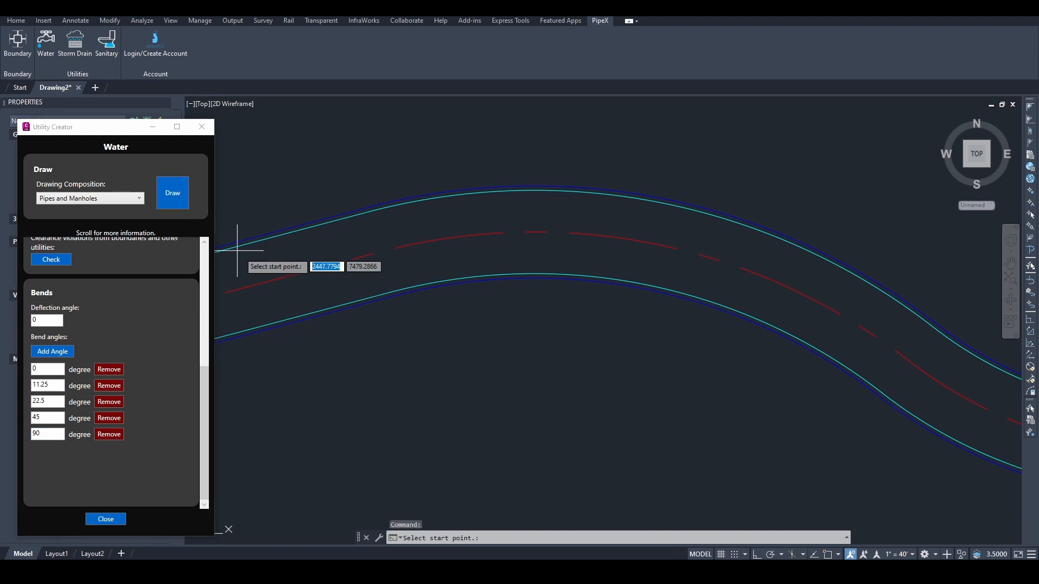
{"action": "left_click", "coordinate": [277, 268]}
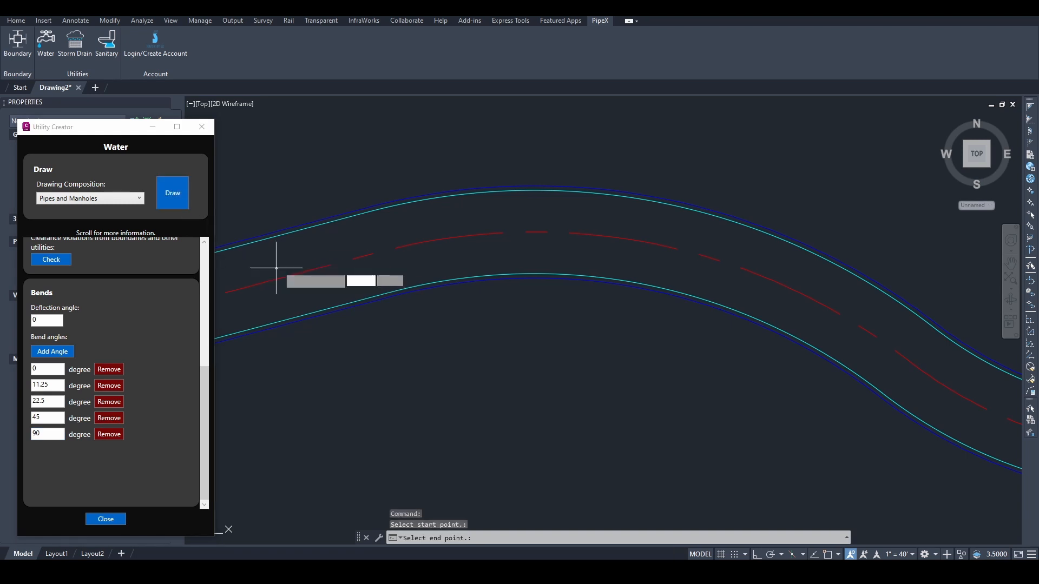
{"action": "left_click", "coordinate": [379, 235]}
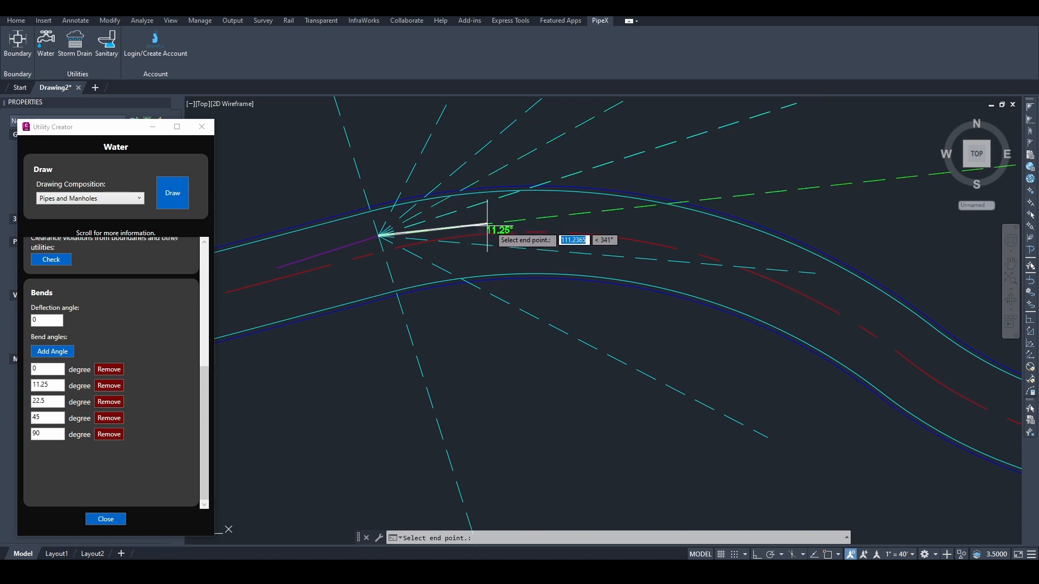
{"action": "left_click", "coordinate": [617, 214]}
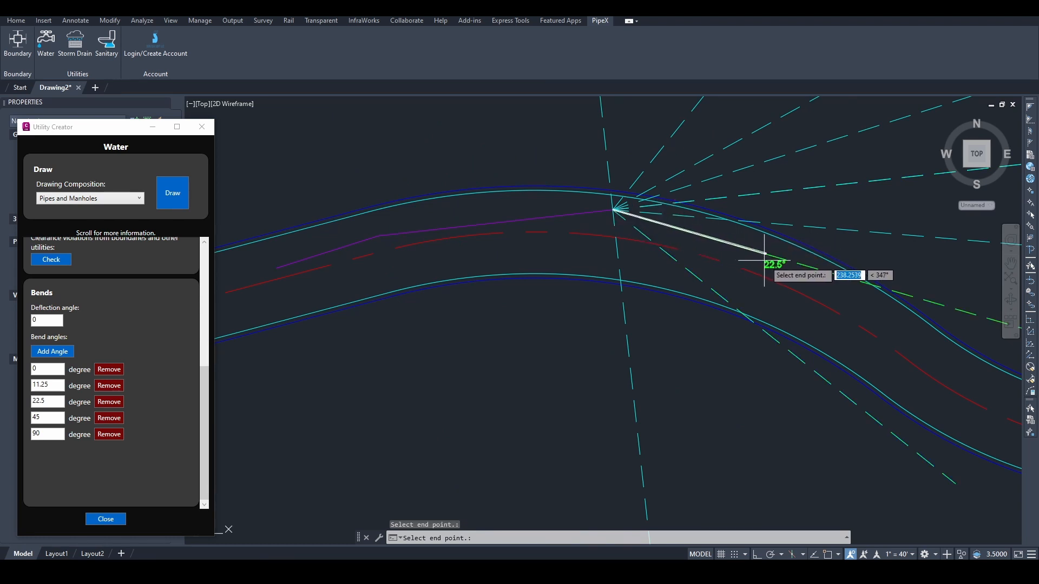
{"action": "left_click", "coordinate": [794, 264]}
{"action": "key", "text": "Escape"}
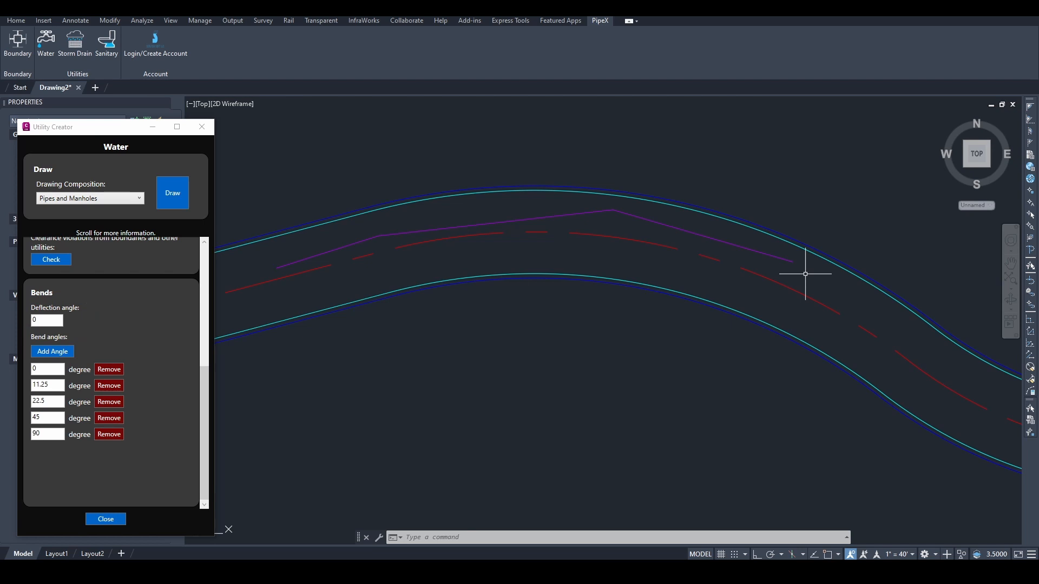
Step: Set the water deflection angle to 2 degrees and turn on 3D and object snapping
{"action": "left_click_drag", "start_coordinate": [50, 320], "coordinate": [22, 319]}
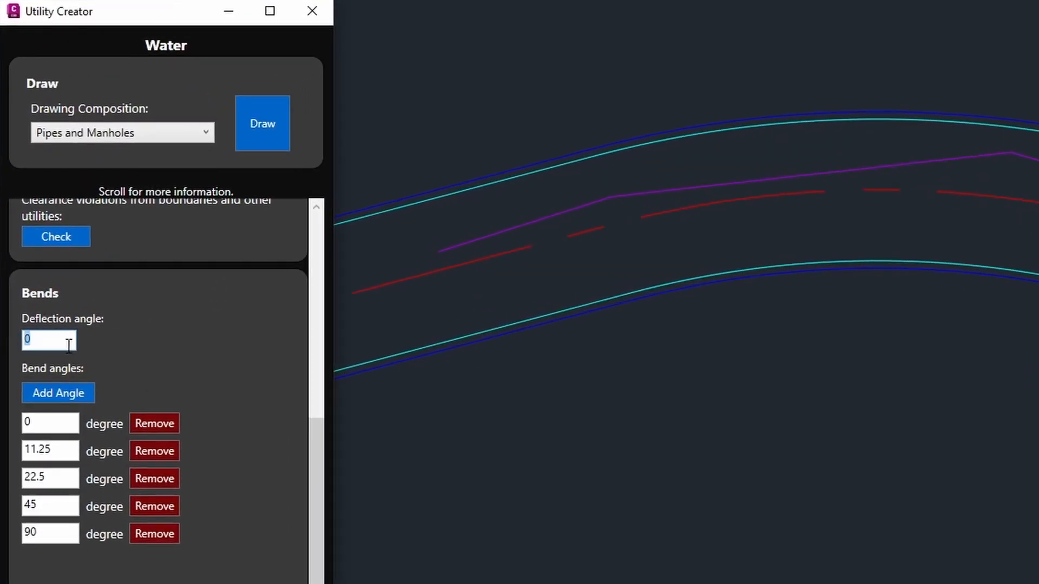
{"action": "type", "text": "2"}
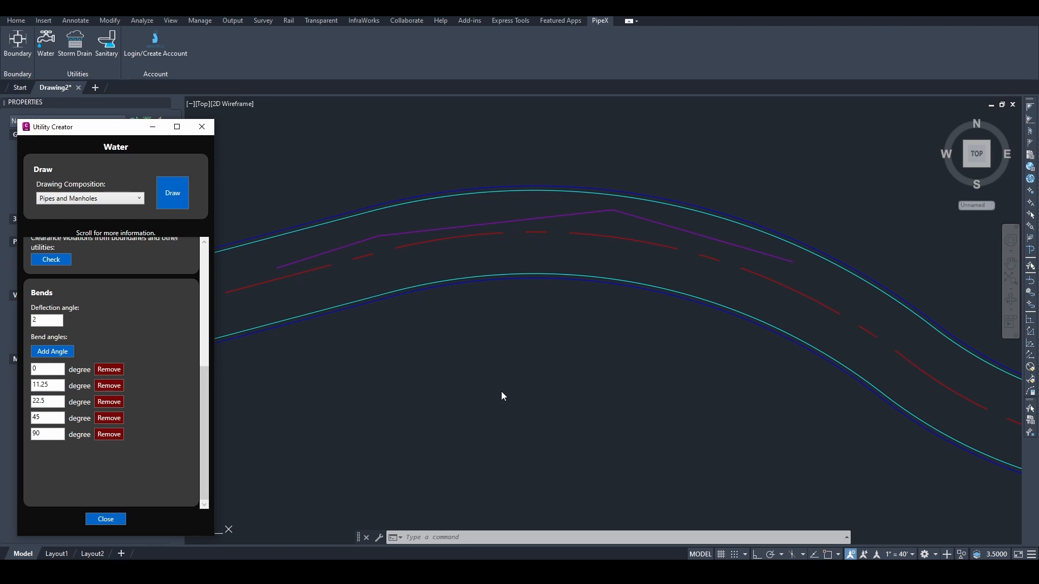
{"action": "left_click", "coordinate": [176, 192]}
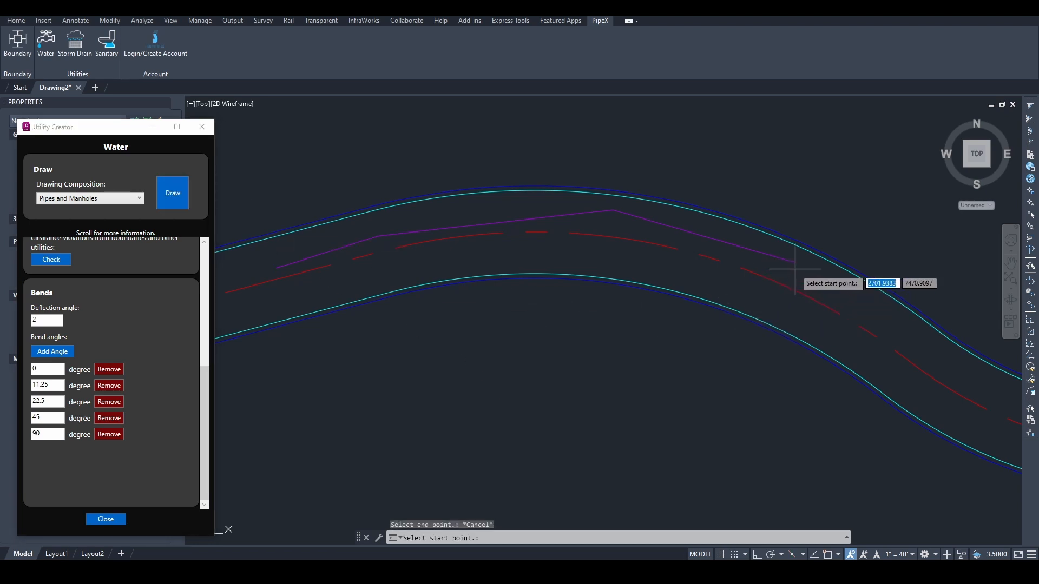
{"action": "key", "text": "F4"}
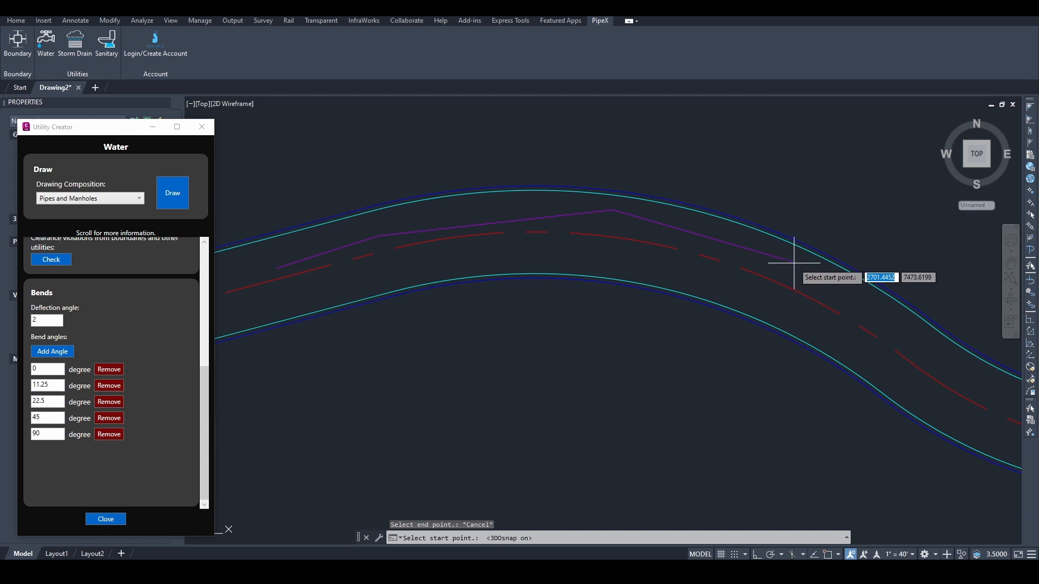
{"action": "key", "text": "F3"}
Step: Continue the water line from its end down the road's bend into the lower curve
{"action": "left_click", "coordinate": [796, 262]}
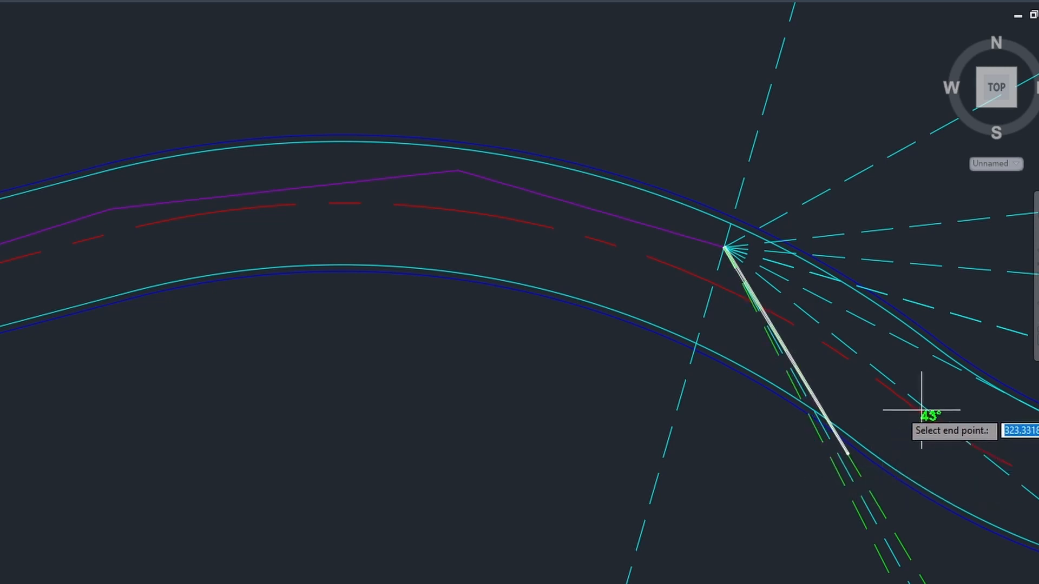
{"action": "left_click", "coordinate": [978, 443]}
{"action": "middle_click_drag", "start_coordinate": [984, 444], "coordinate": [448, 287]}
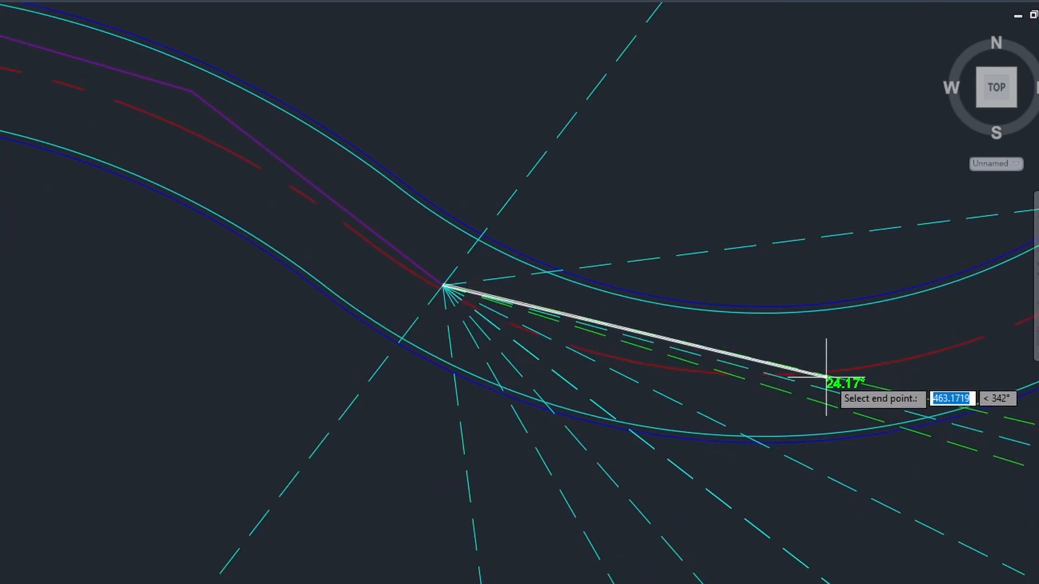
{"action": "left_click", "coordinate": [848, 381]}
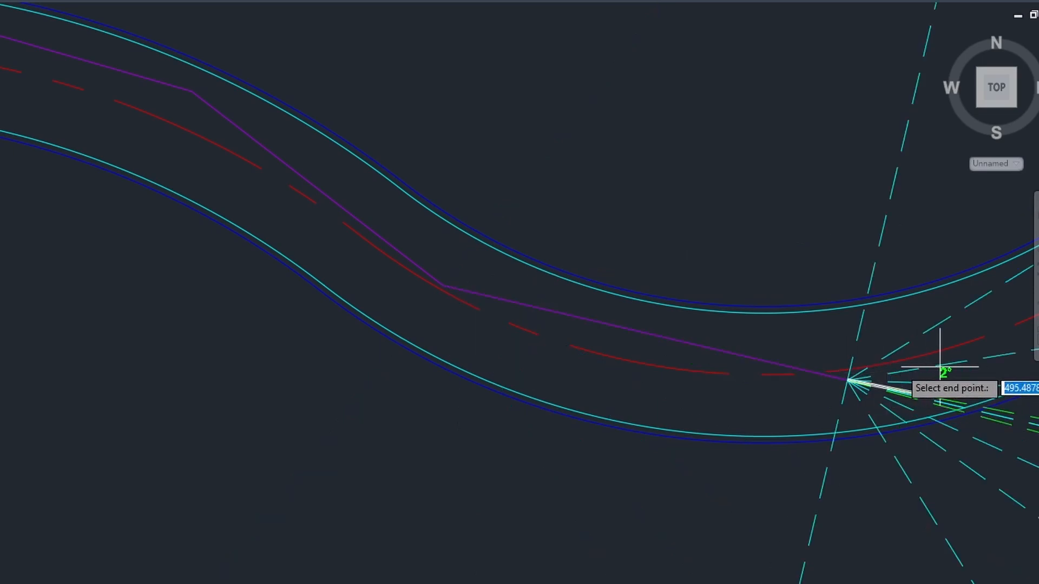
{"action": "mouse_move", "coordinate": [969, 358]}
{"action": "middle_mouse_down"}
{"action": "mouse_move", "coordinate": [828, 390]}
{"action": "mouse_move", "coordinate": [564, 425]}
{"action": "middle_mouse_up"}
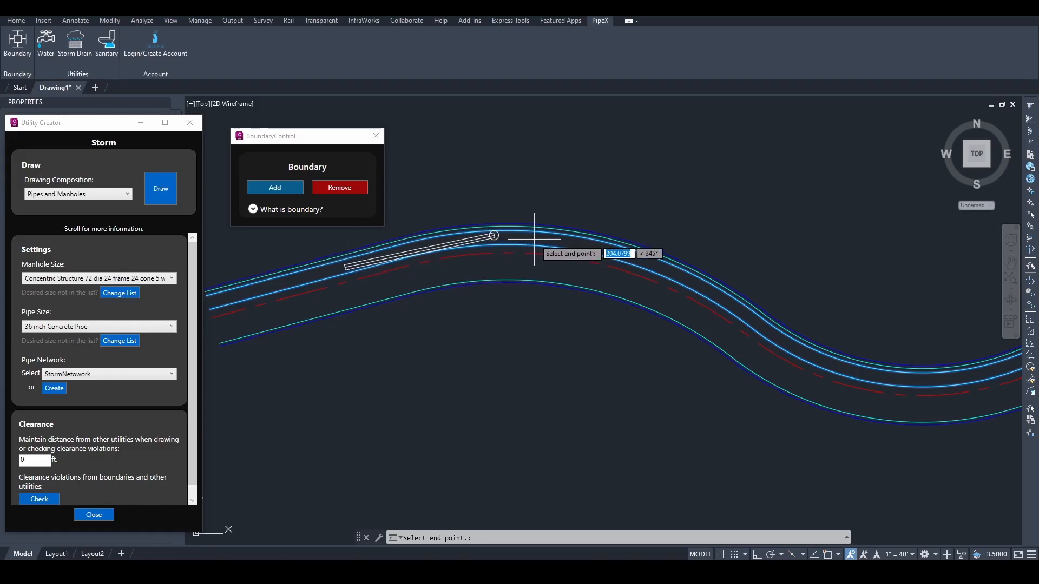
Step: Place storm pipe points near the crest, past the crest and down the bend
{"action": "left_click", "coordinate": [494, 236]}
{"action": "left_click", "coordinate": [640, 257]}
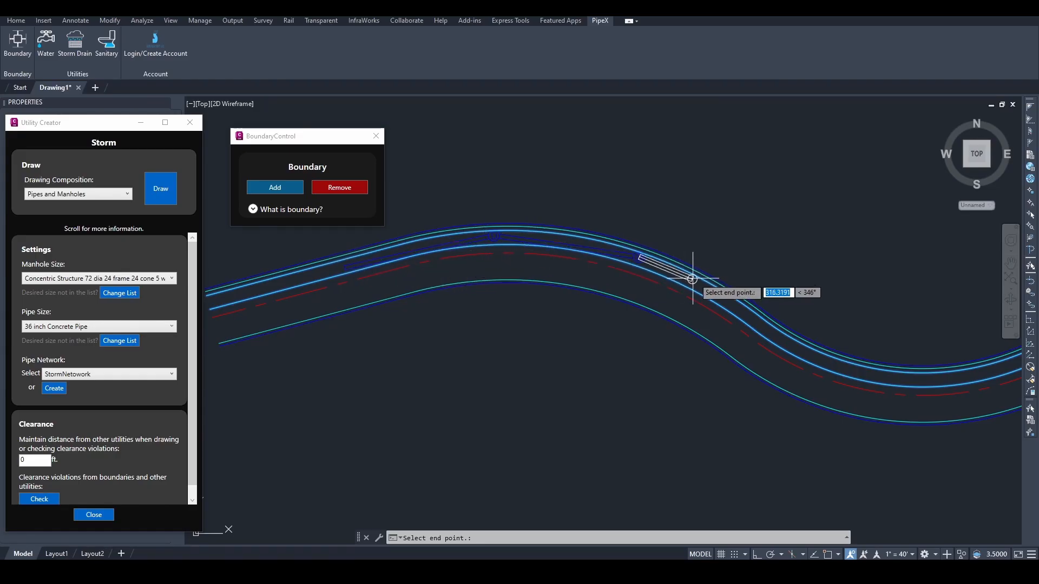
{"action": "middle_click_drag", "start_coordinate": [707, 290], "coordinate": [603, 254]}
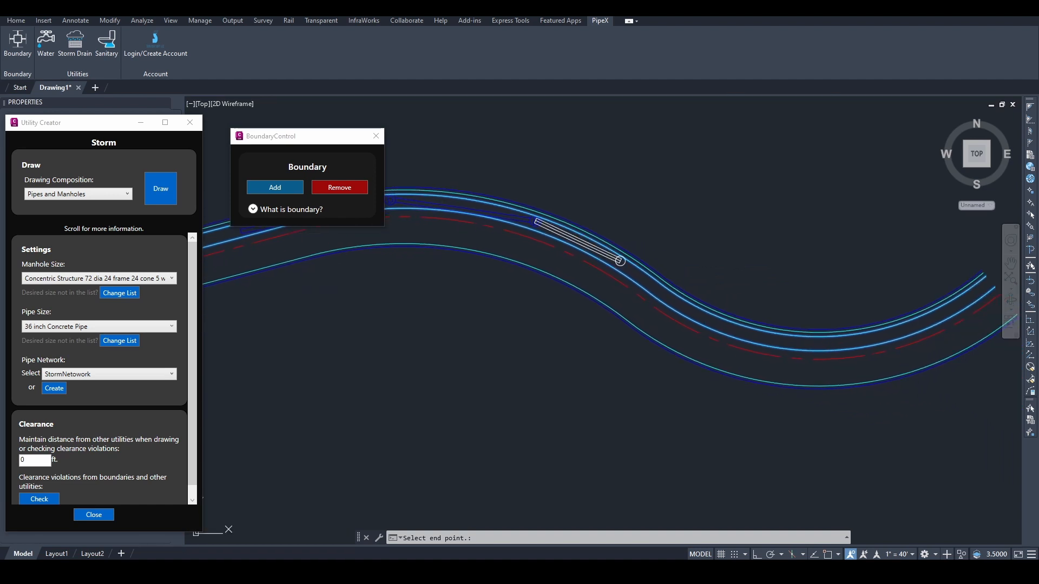
{"action": "left_click", "coordinate": [667, 295]}
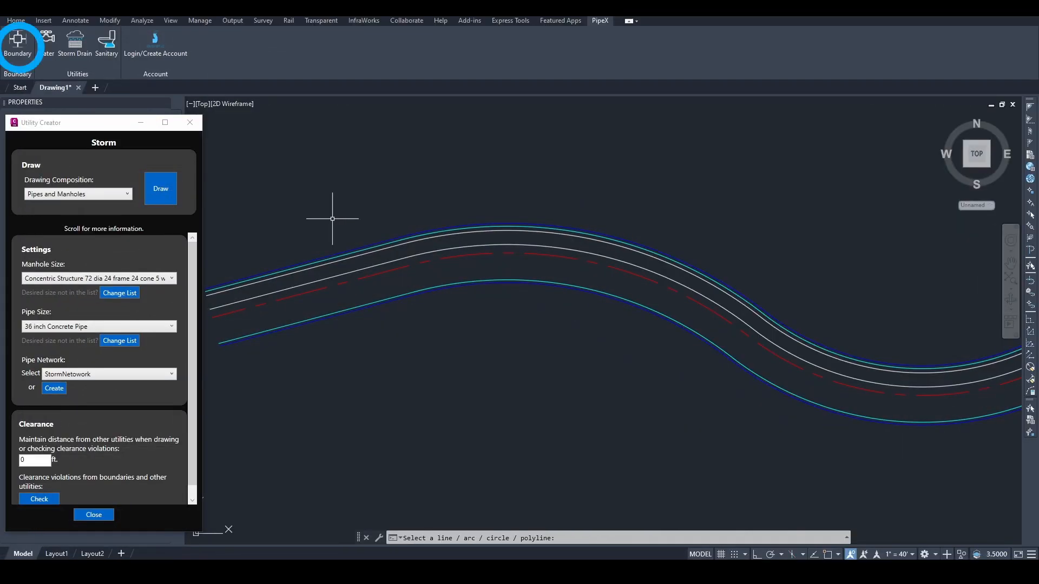
Step: Add the road's upper edge polyline as a PipeX boundary and start a new storm run
{"action": "left_click", "coordinate": [17, 58]}
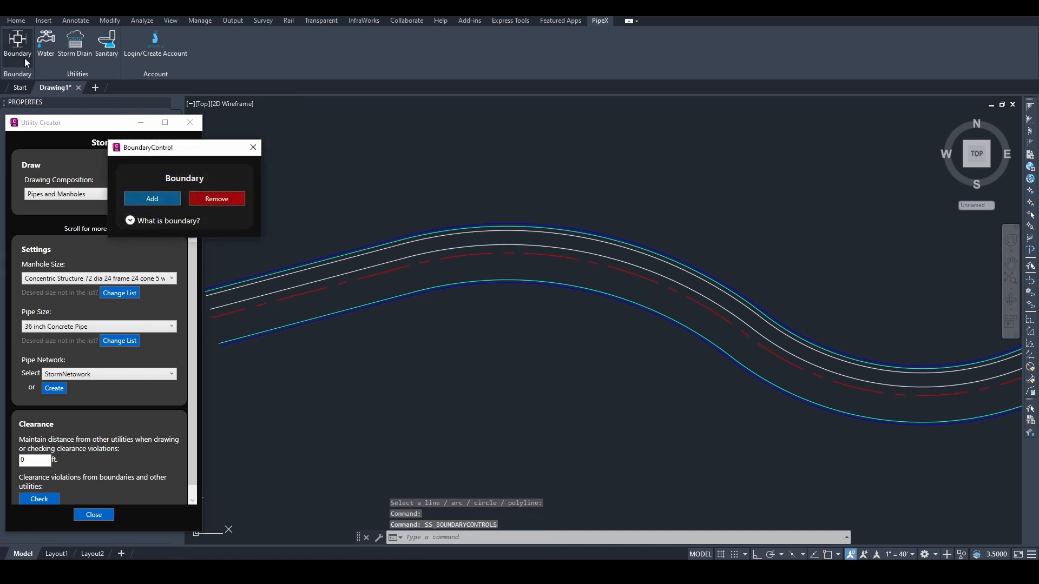
{"action": "left_click_drag", "start_coordinate": [173, 154], "coordinate": [296, 142]}
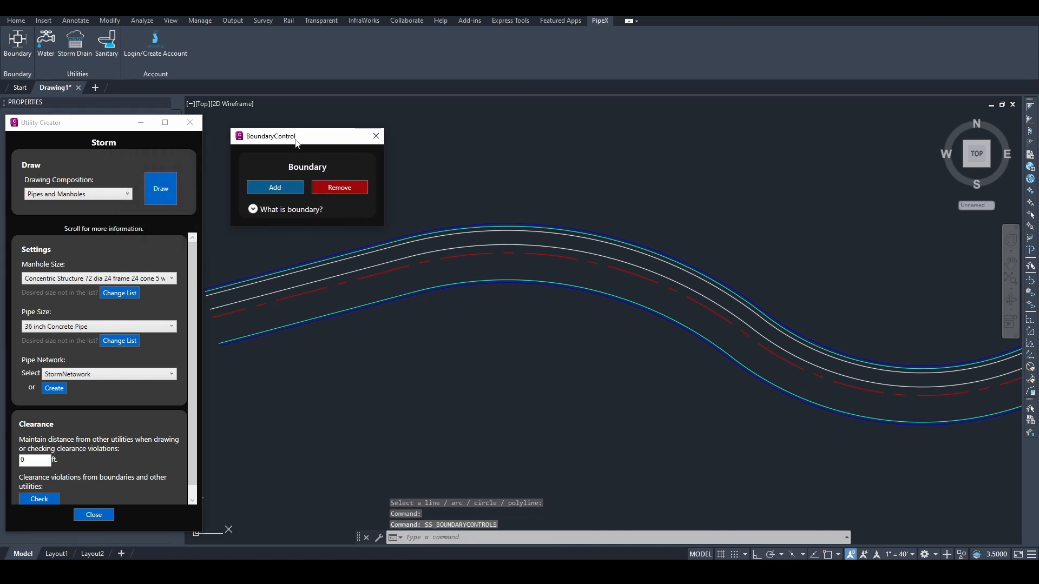
{"action": "left_click", "coordinate": [287, 189]}
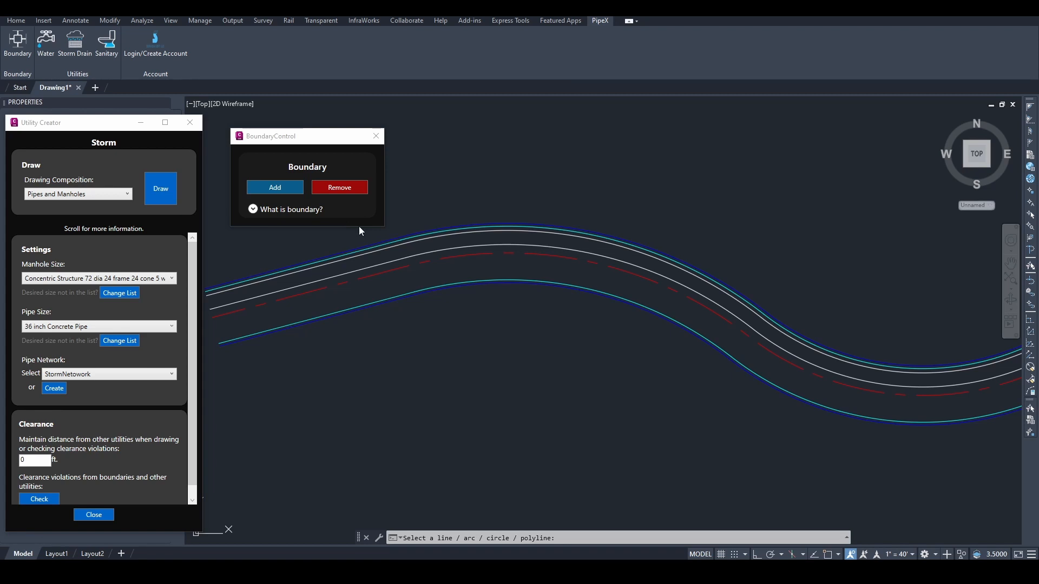
{"action": "left_click", "coordinate": [482, 241]}
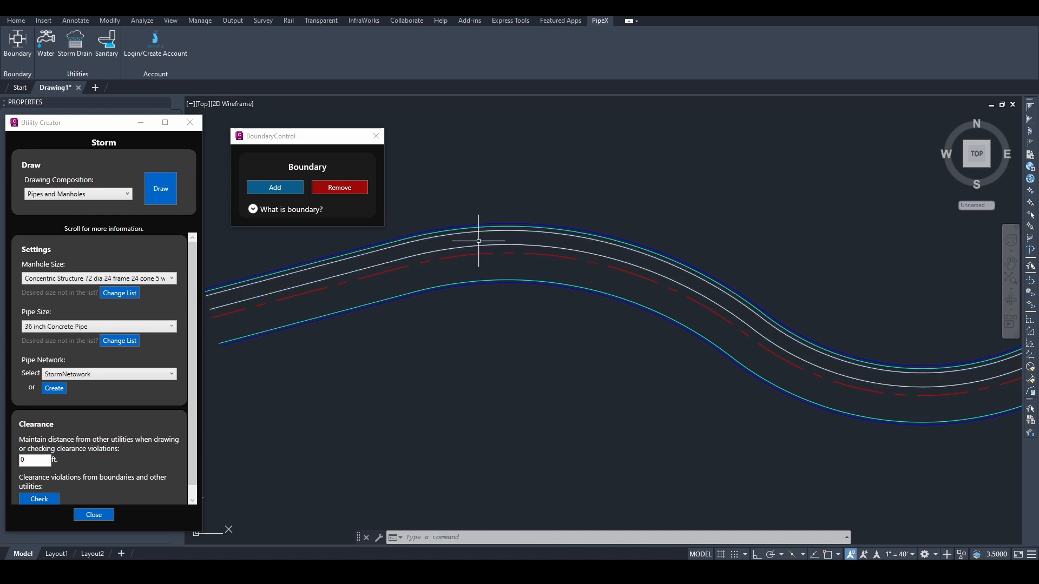
{"action": "left_click", "coordinate": [158, 193]}
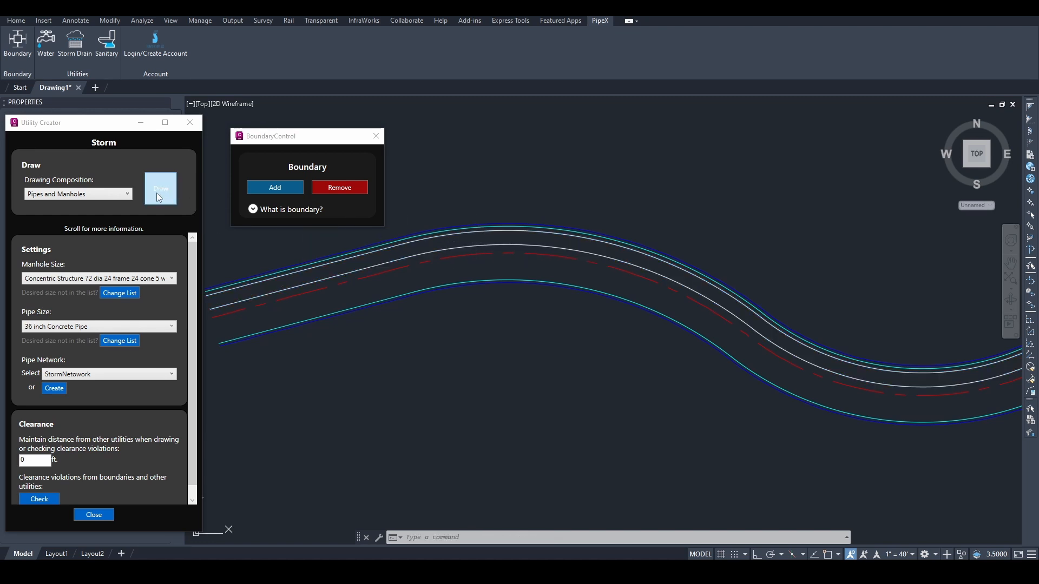
Step: Lay the storm run from its start over the crest, down the bend and through the trough to the road's end
{"action": "left_click", "coordinate": [346, 267]}
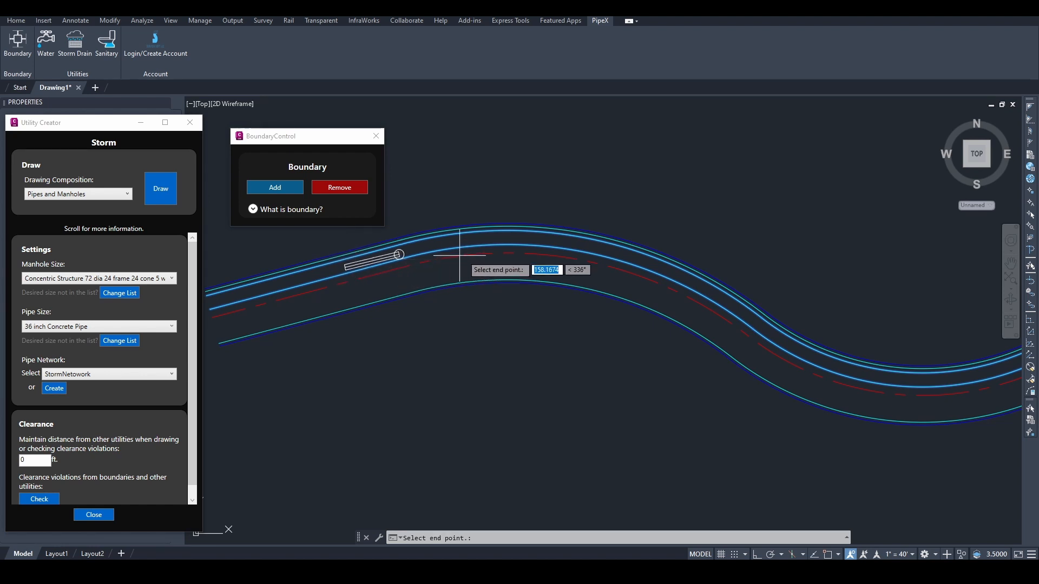
{"action": "left_click", "coordinate": [494, 236]}
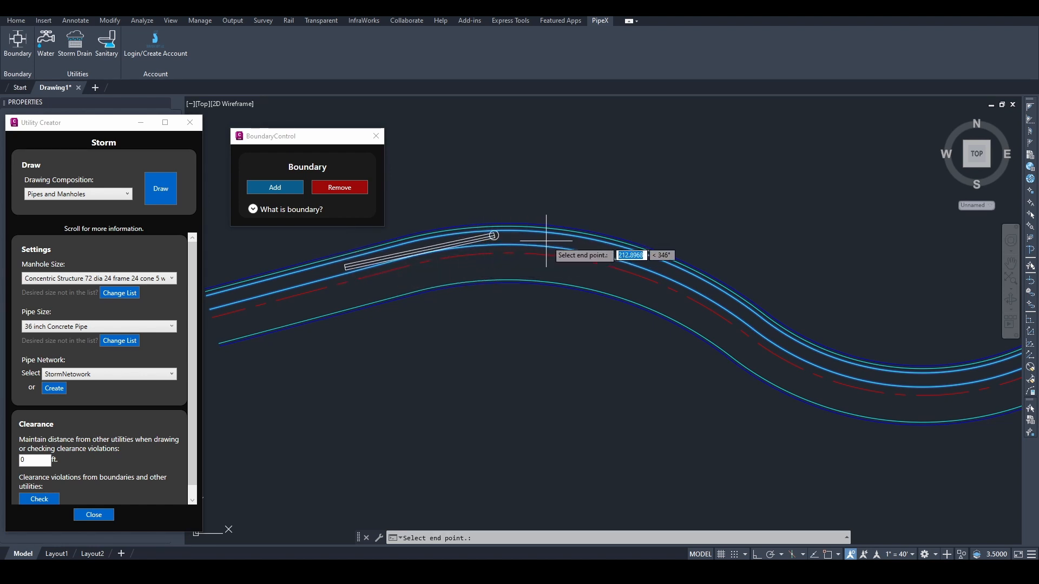
{"action": "left_click", "coordinate": [641, 257]}
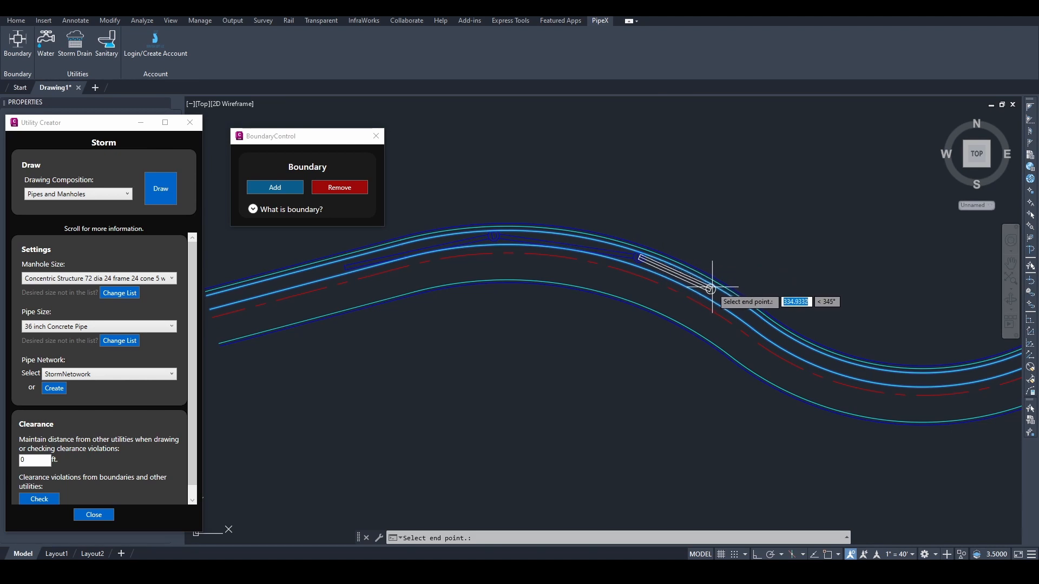
{"action": "middle_click_drag", "start_coordinate": [720, 292], "coordinate": [617, 257]}
{"action": "left_click", "coordinate": [667, 295]}
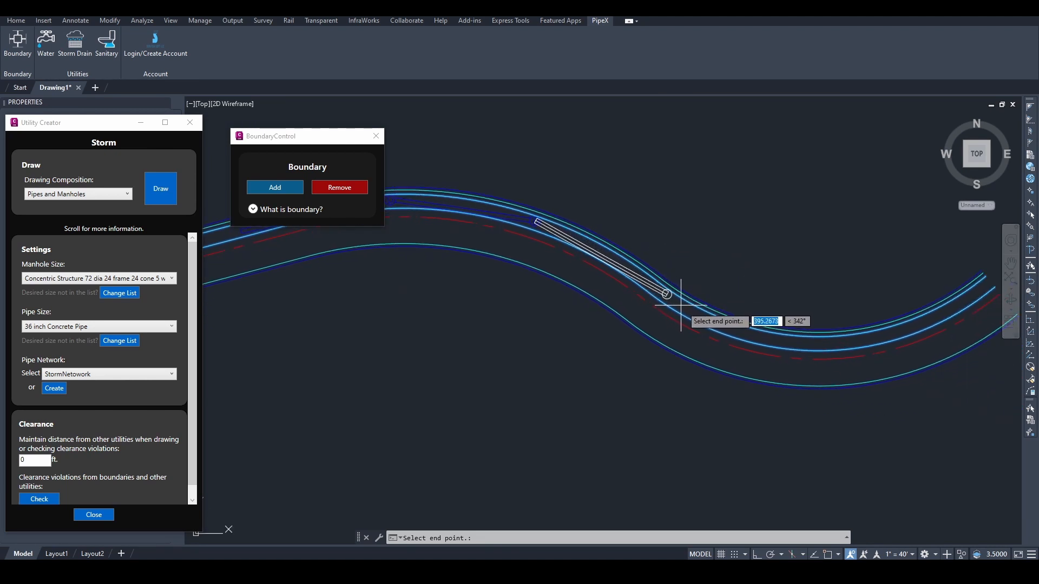
{"action": "left_click", "coordinate": [750, 337]}
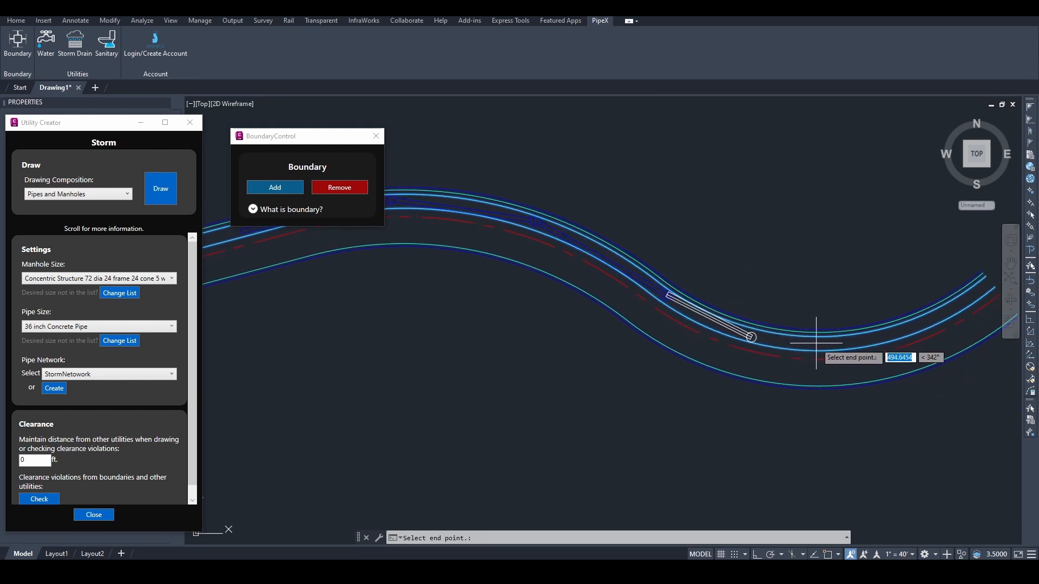
{"action": "left_click", "coordinate": [871, 341]}
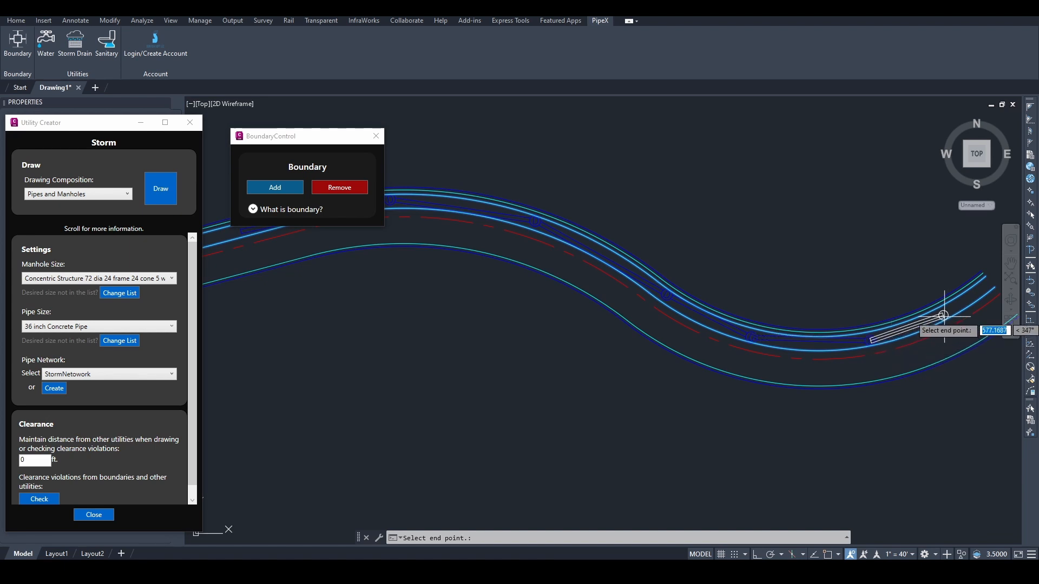
{"action": "left_click", "coordinate": [964, 304]}
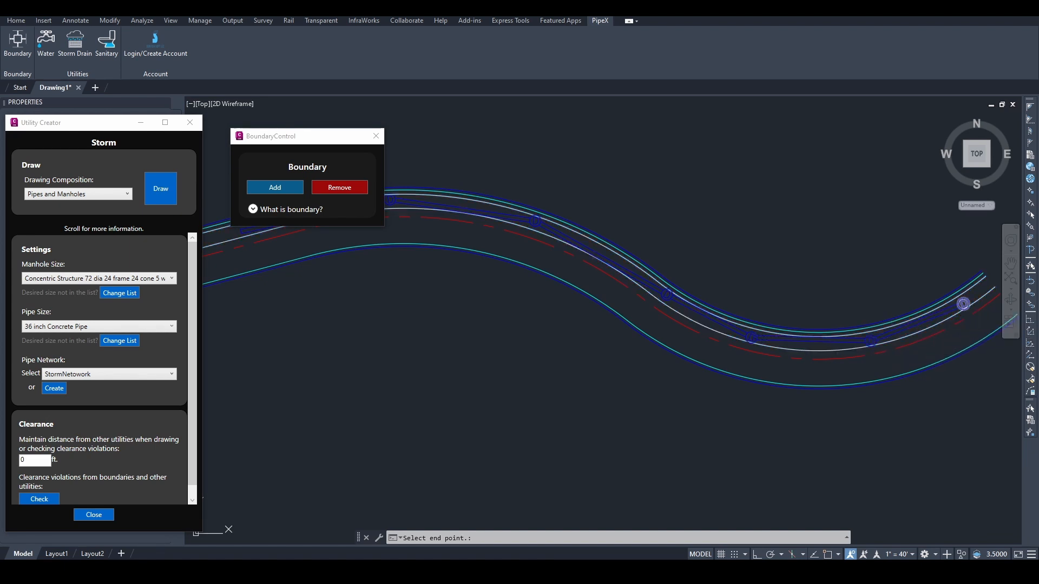
{"action": "scroll", "coordinate": [668, 362], "scroll_direction": "down", "scroll_amount": 2}
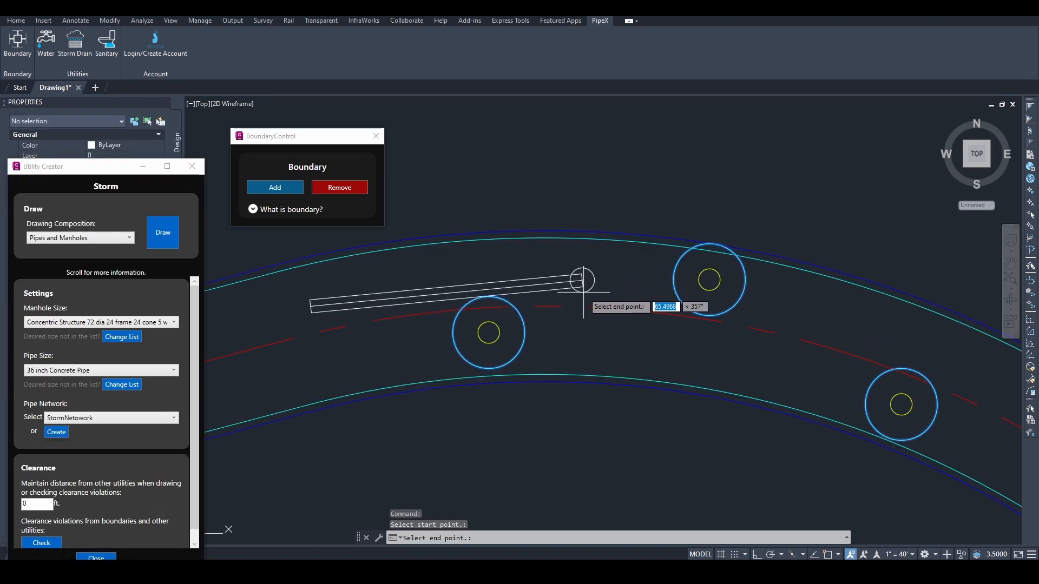
{"action": "left_click", "coordinate": [583, 281]}
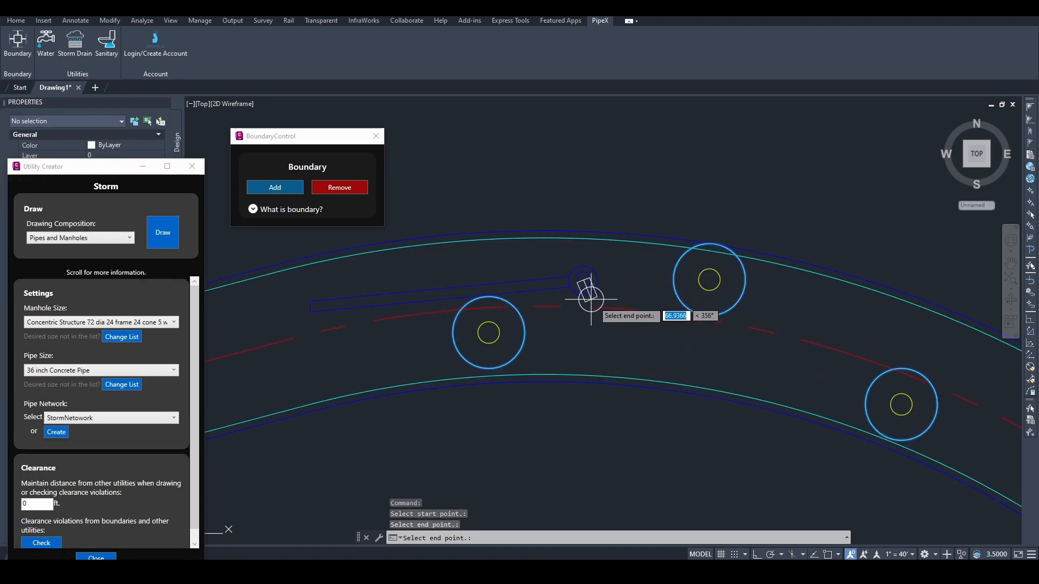
{"action": "left_click", "coordinate": [811, 359]}
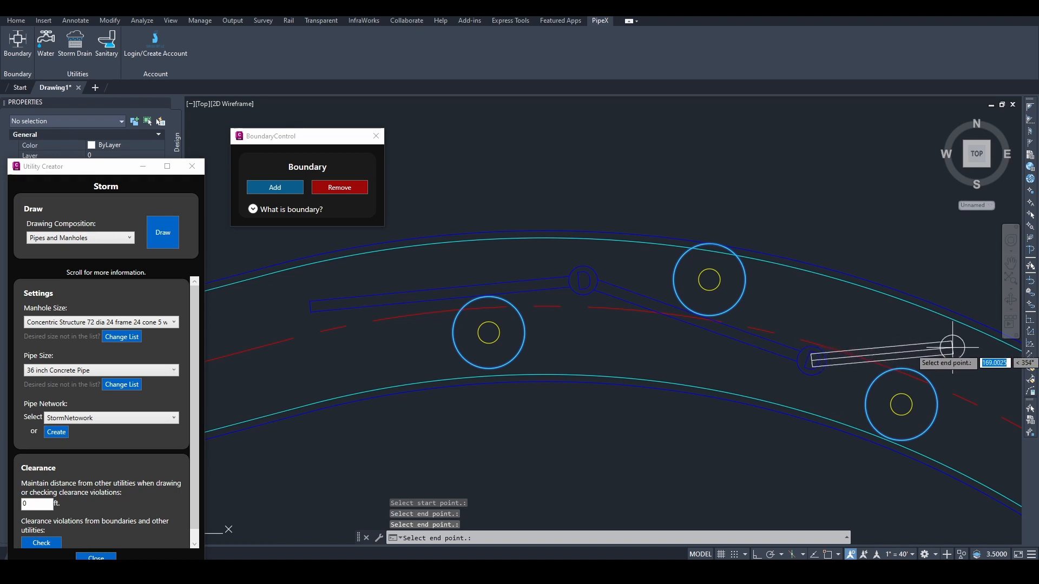
{"action": "left_click", "coordinate": [974, 361]}
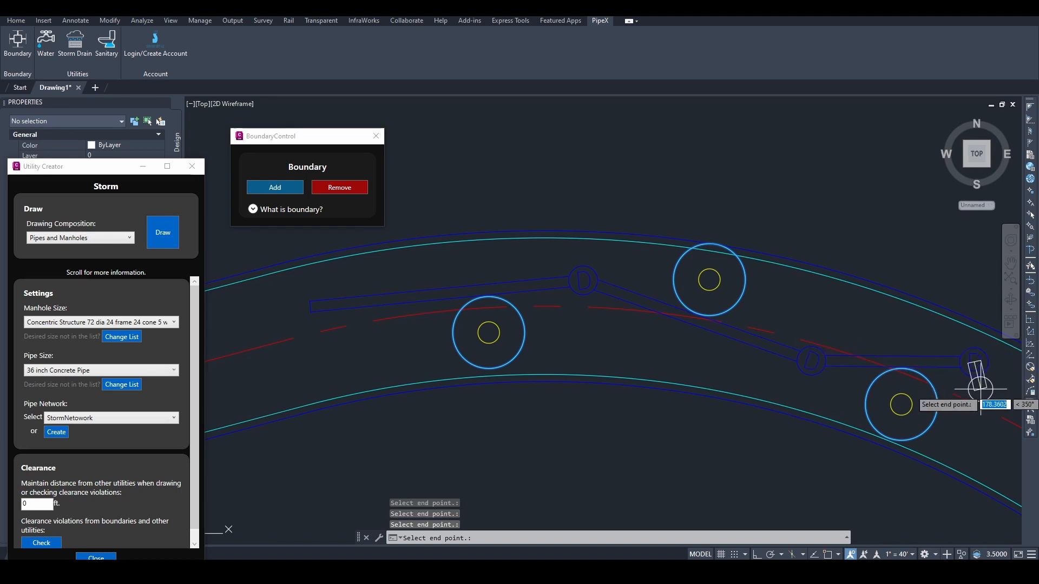
{"action": "key", "text": "Escape"}
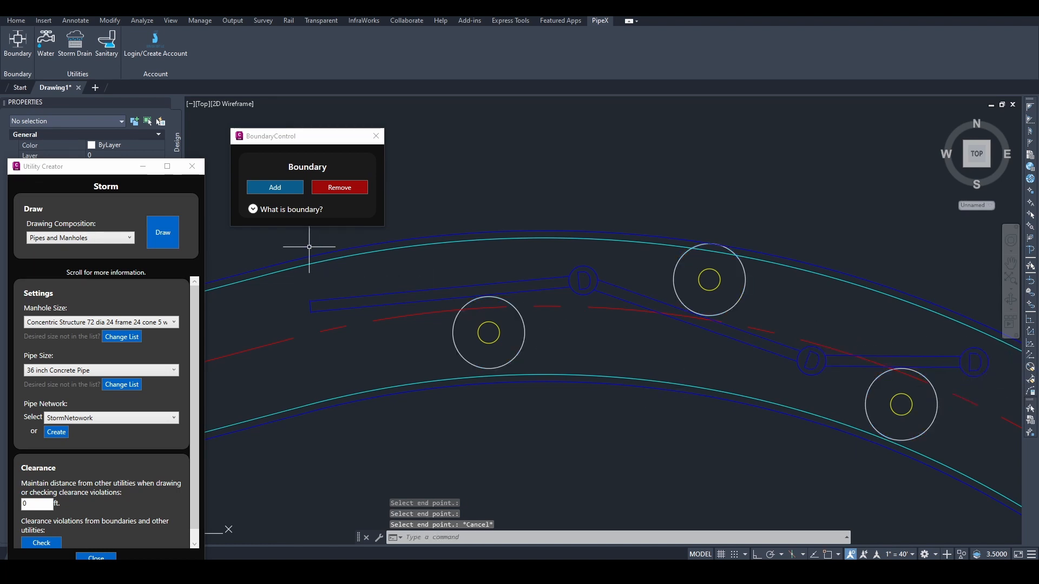
{"action": "left_click", "coordinate": [293, 396]}
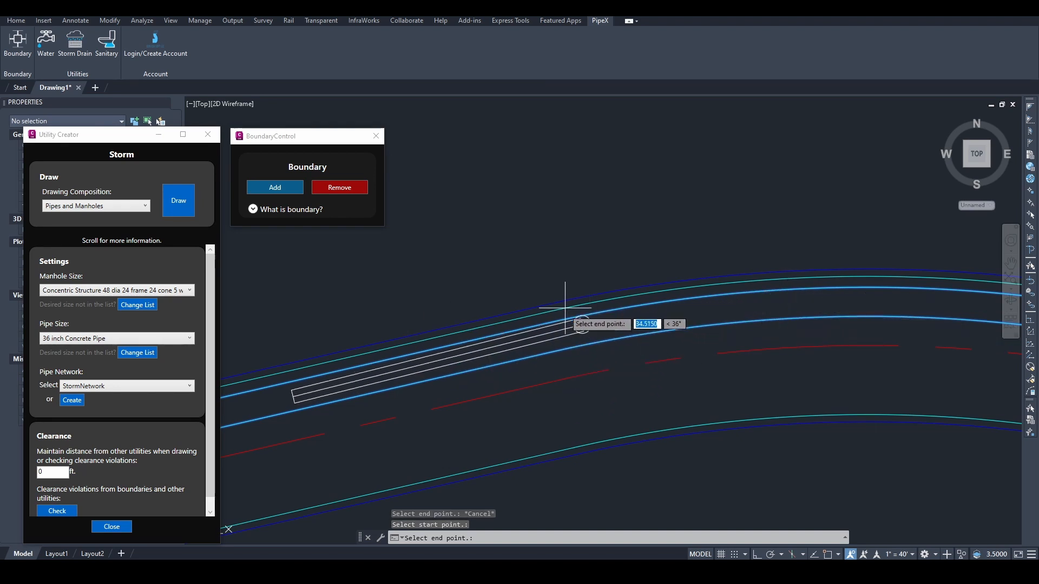
{"action": "key", "text": "Escape"}
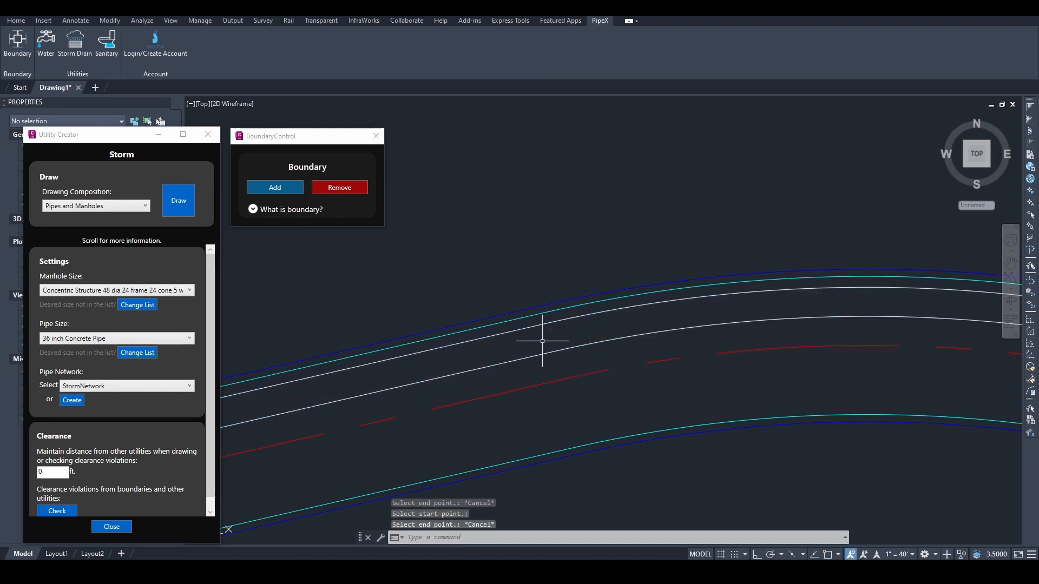
Step: Remove the upper and lower light-blue boundary lines and begin a new storm run
{"action": "left_click", "coordinate": [329, 196]}
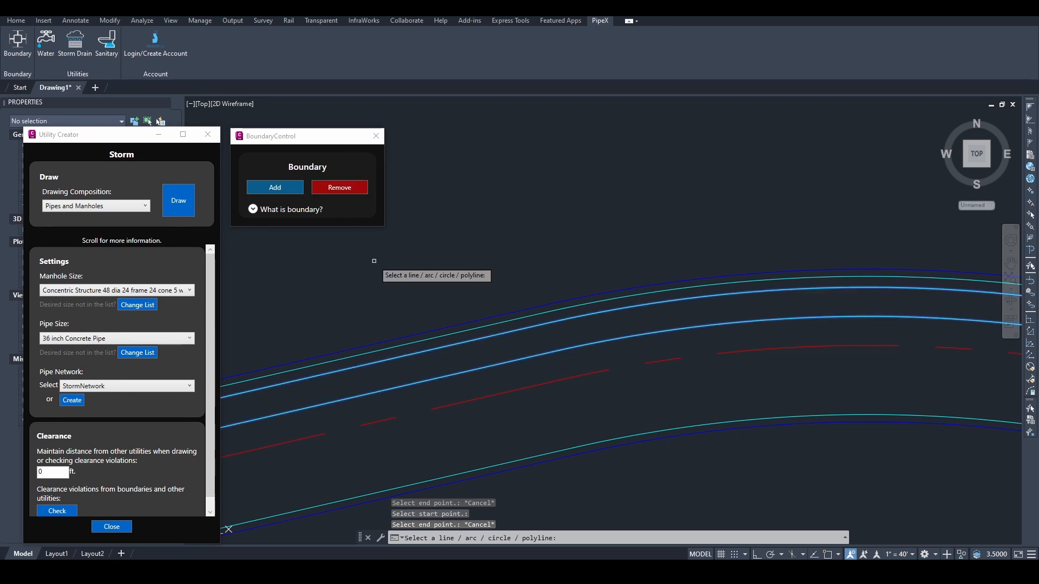
{"action": "left_click", "coordinate": [432, 351]}
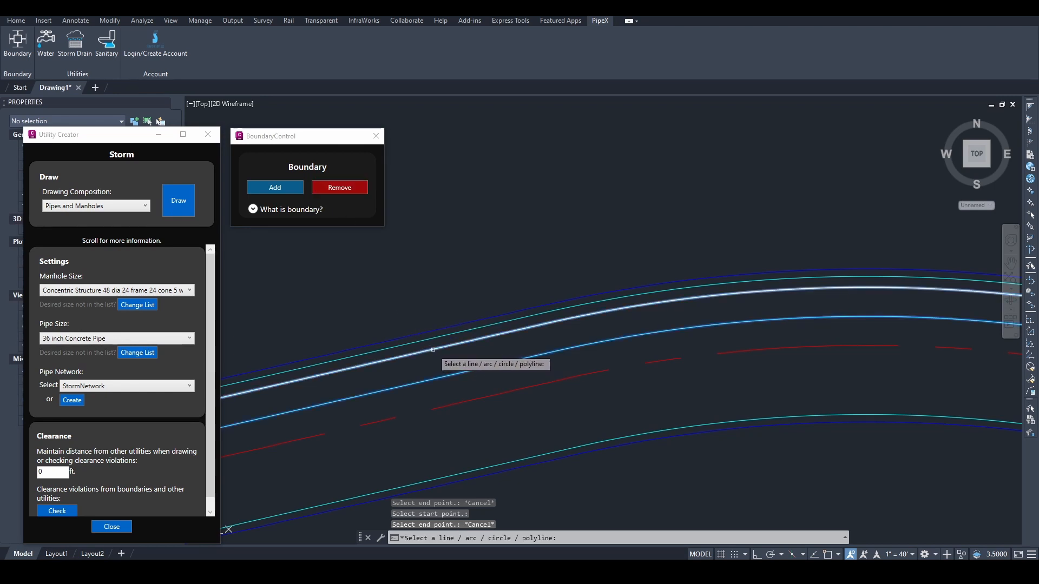
{"action": "left_click", "coordinate": [455, 376]}
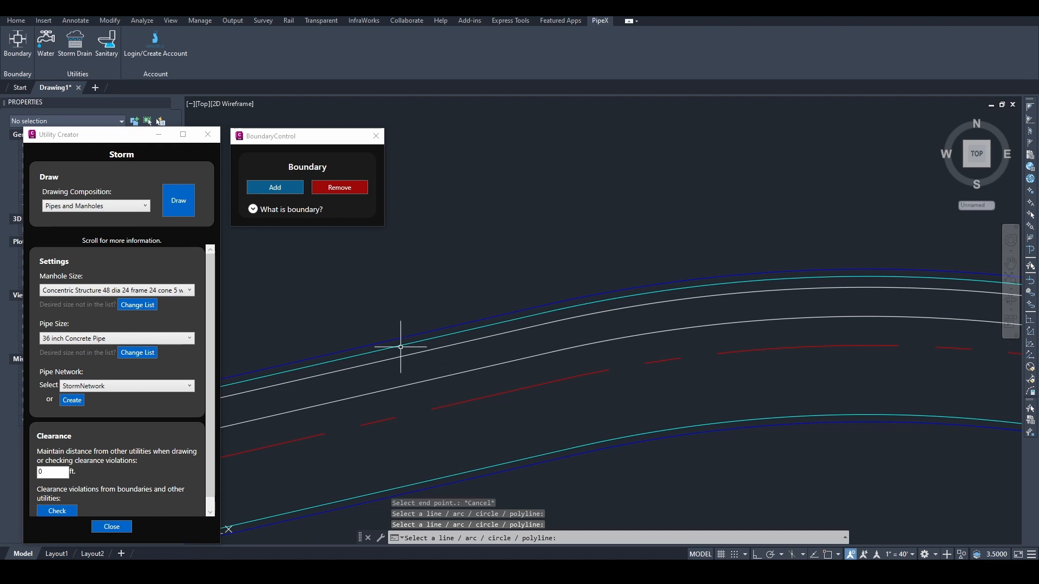
{"action": "left_click", "coordinate": [178, 201]}
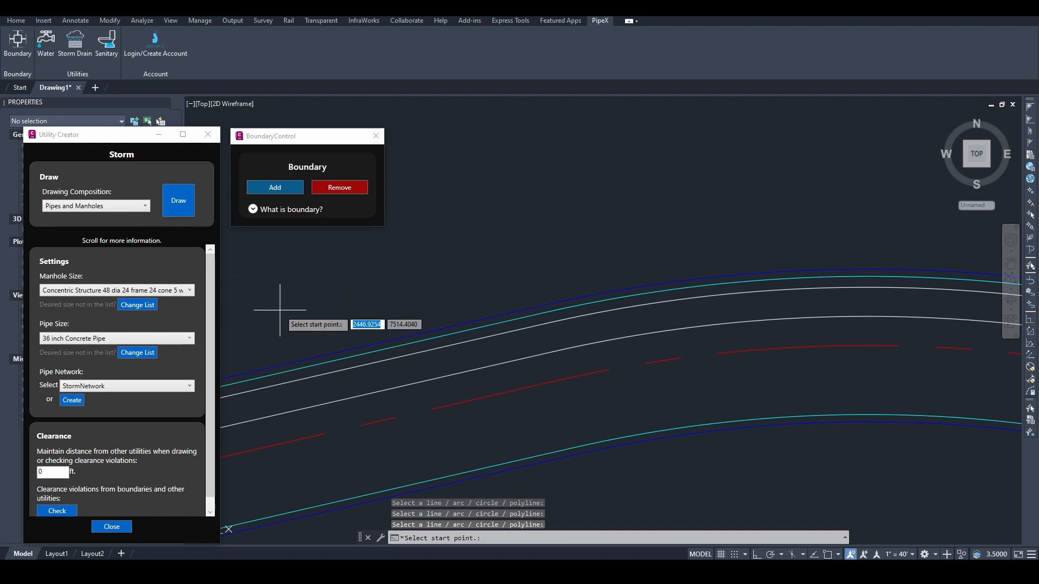
{"action": "left_click", "coordinate": [329, 388]}
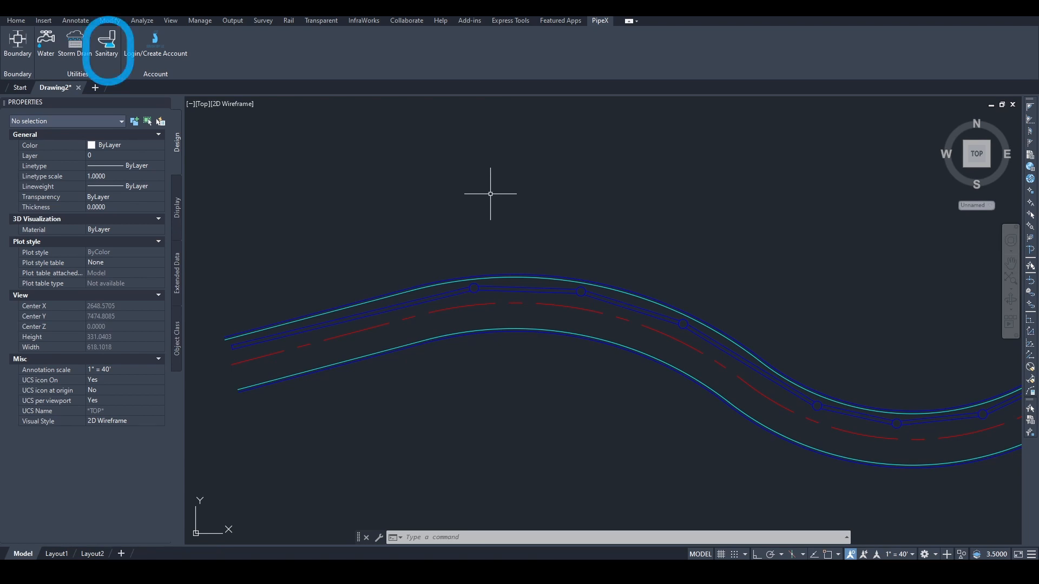
Step: Open PipeX's Sewer Utility Creator for 8 inch PVC on SewerNetwork and set clearance to 10 ft
{"action": "left_click", "coordinate": [106, 44]}
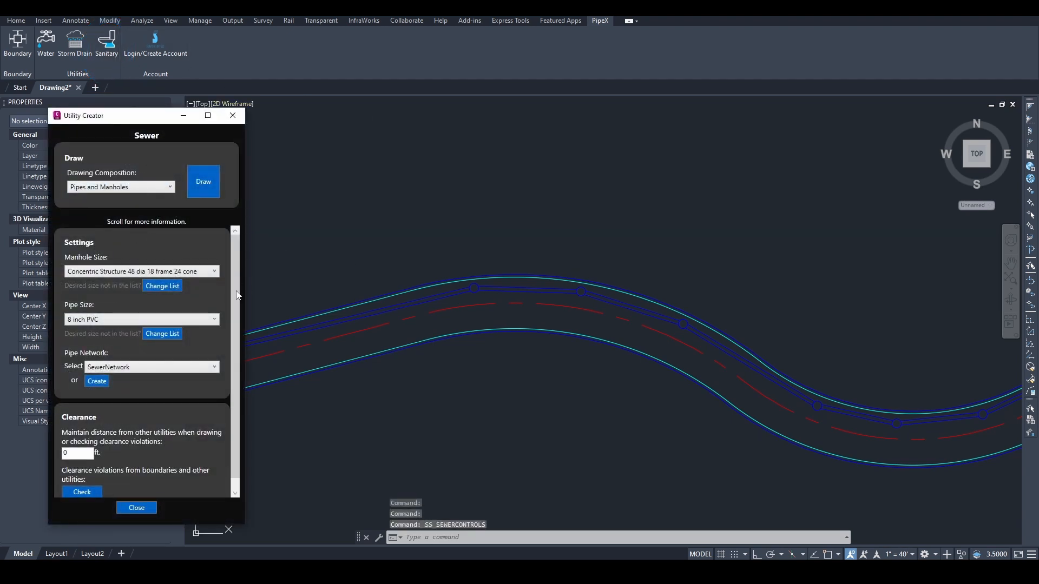
{"action": "scroll", "coordinate": [210, 300], "scroll_direction": "down", "scroll_amount": 1}
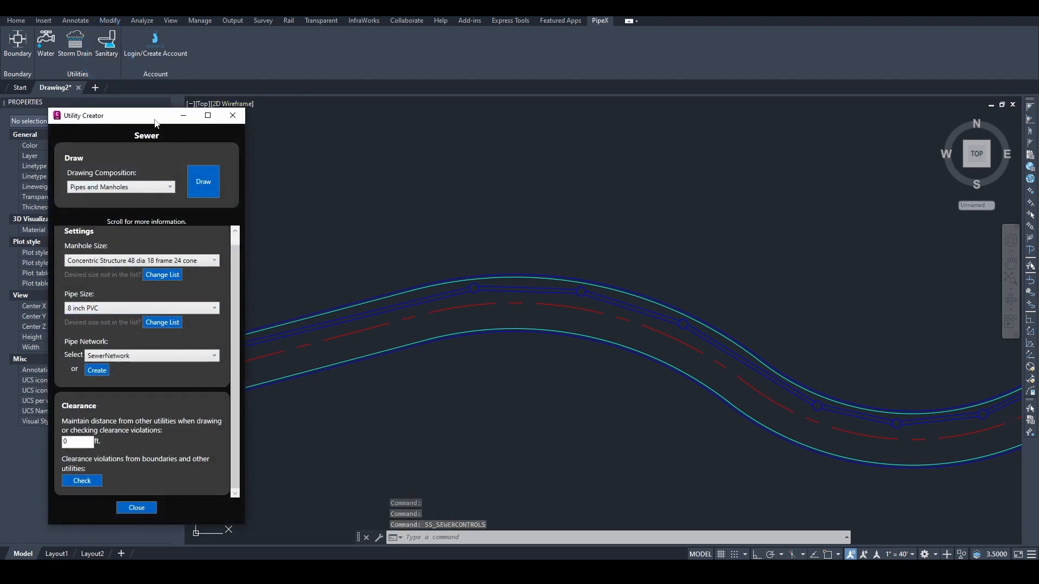
{"action": "left_click_drag", "start_coordinate": [154, 123], "coordinate": [107, 105]}
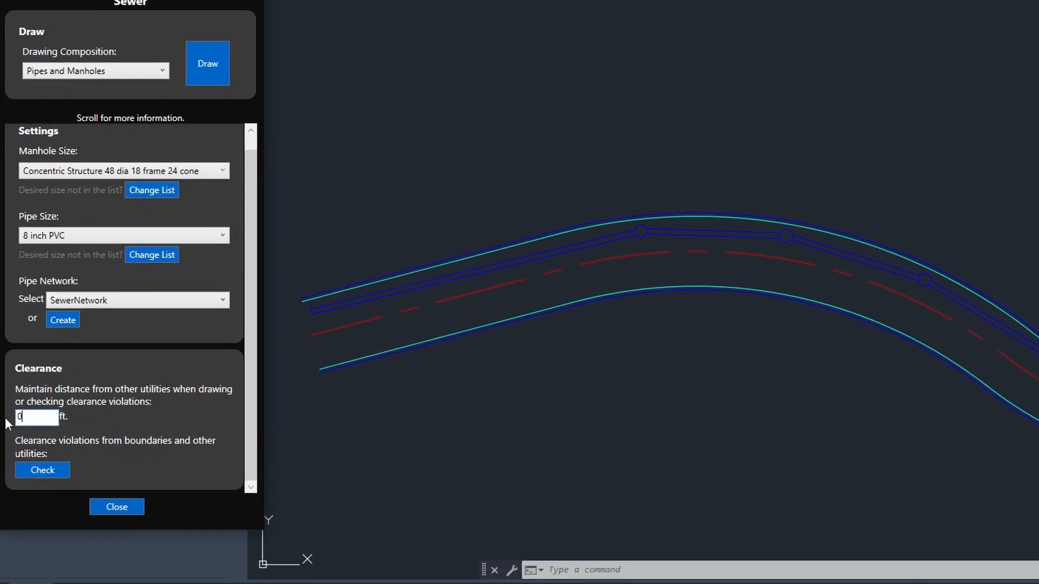
{"action": "type", "text": "10"}
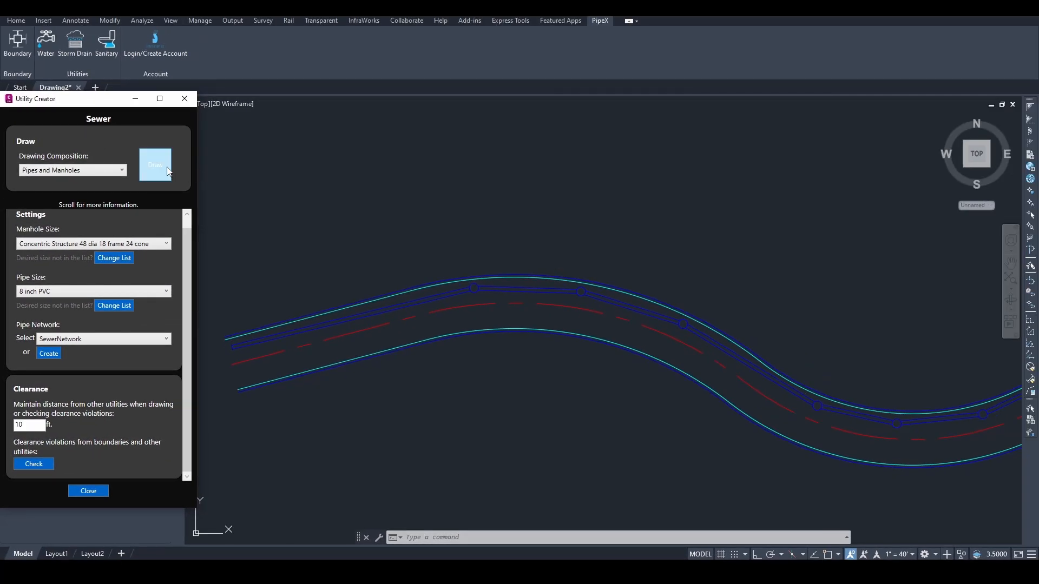
Step: Start the sewer run at the road's west end and place the first pipe end point along the road
{"action": "left_click", "coordinate": [168, 171]}
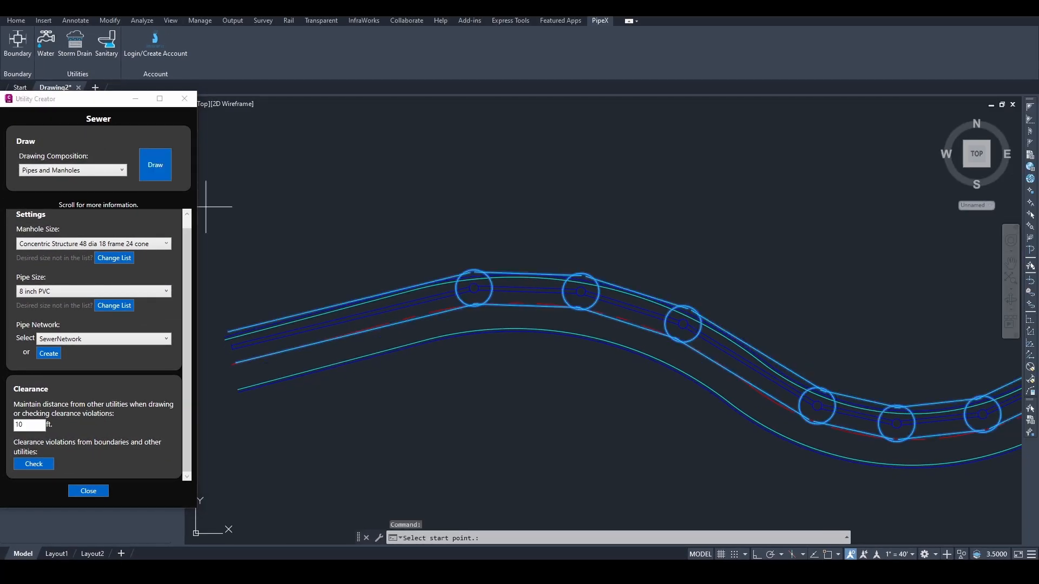
{"action": "left_click", "coordinate": [241, 373]}
{"action": "scroll", "coordinate": [412, 346], "scroll_direction": "up", "scroll_amount": 5}
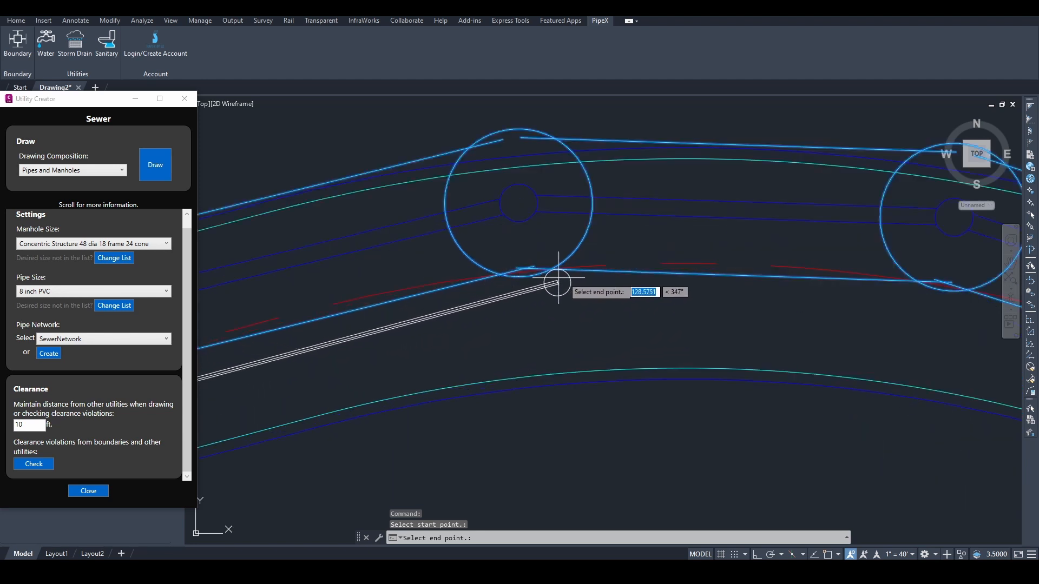
{"action": "middle_click_drag", "start_coordinate": [831, 307], "coordinate": [471, 295]}
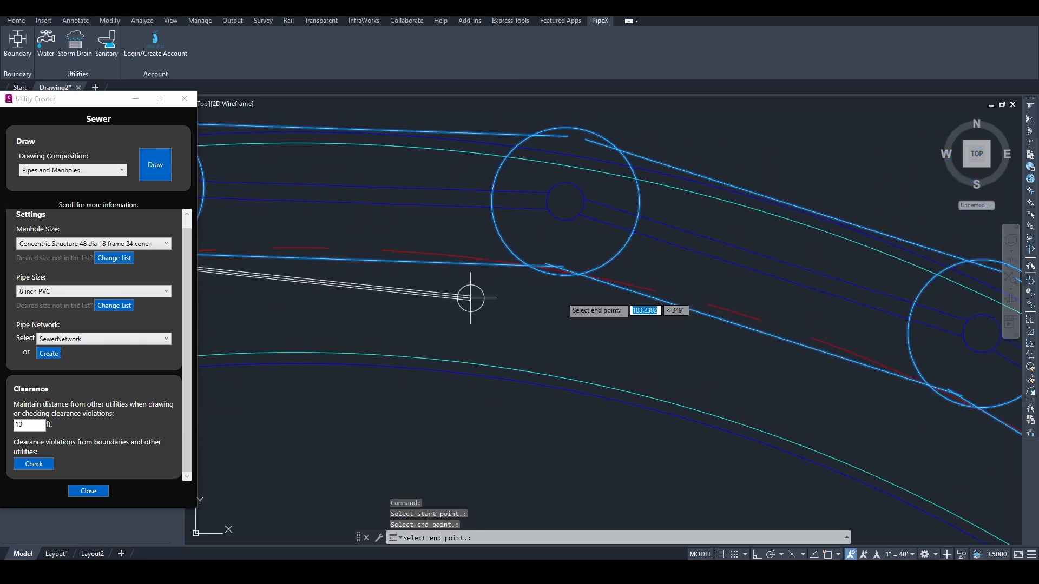
{"action": "left_click", "coordinate": [651, 313]}
{"action": "scroll", "coordinate": [757, 354], "scroll_direction": "down", "scroll_amount": 3}
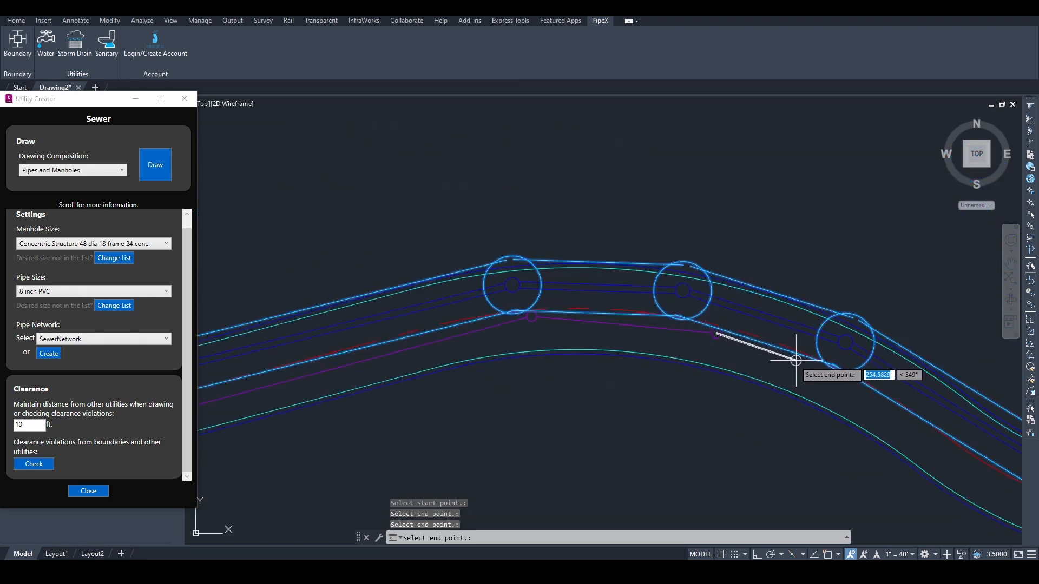
{"action": "middle_click_drag", "start_coordinate": [784, 362], "coordinate": [433, 311]}
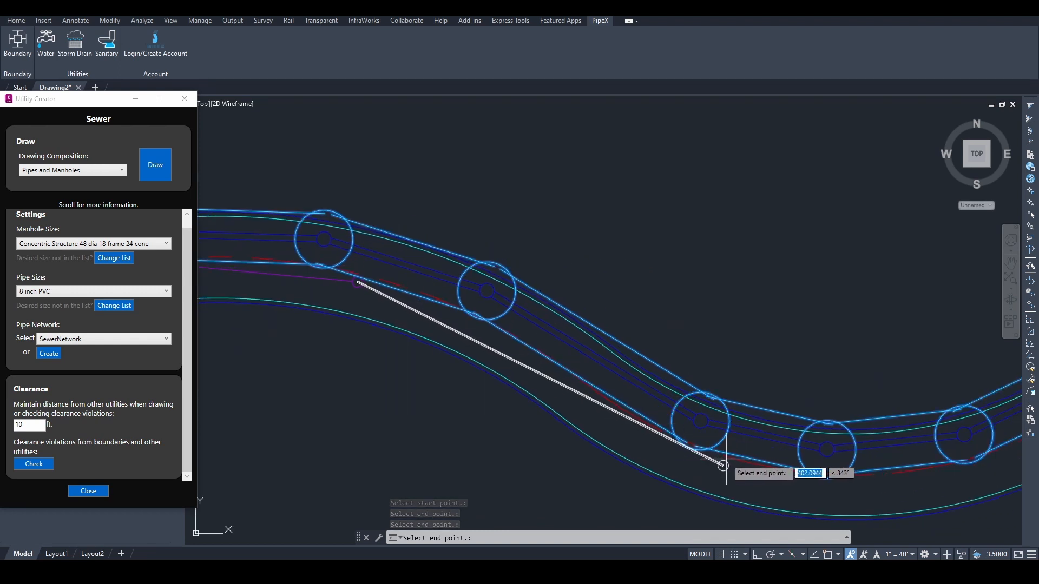
Step: Continue the sewer run through the road's low bend toward the east end and finish it
{"action": "left_click", "coordinate": [711, 459]}
{"action": "middle_click_drag", "start_coordinate": [796, 483], "coordinate": [647, 450]}
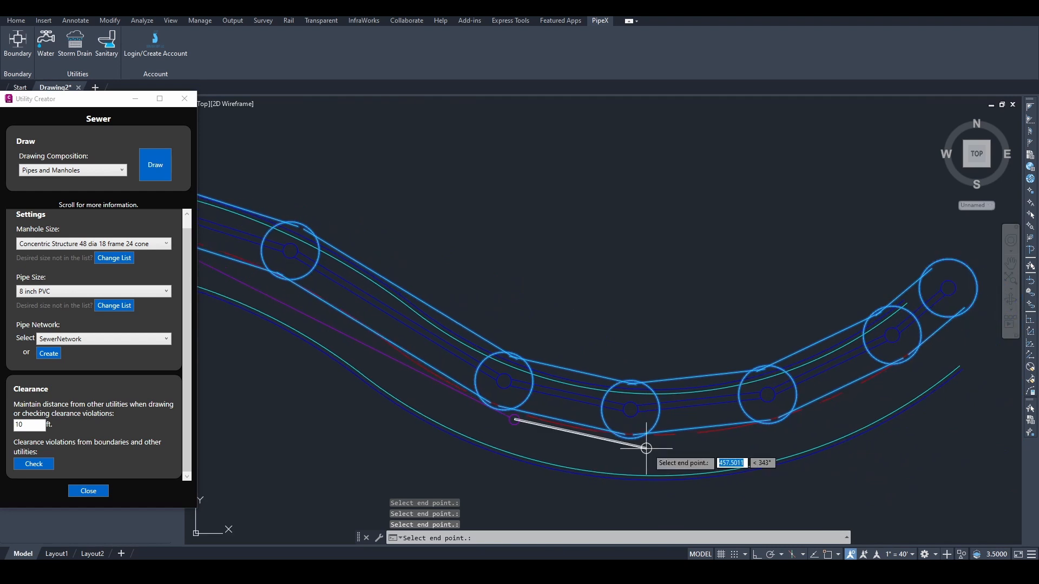
{"action": "left_click", "coordinate": [655, 444]}
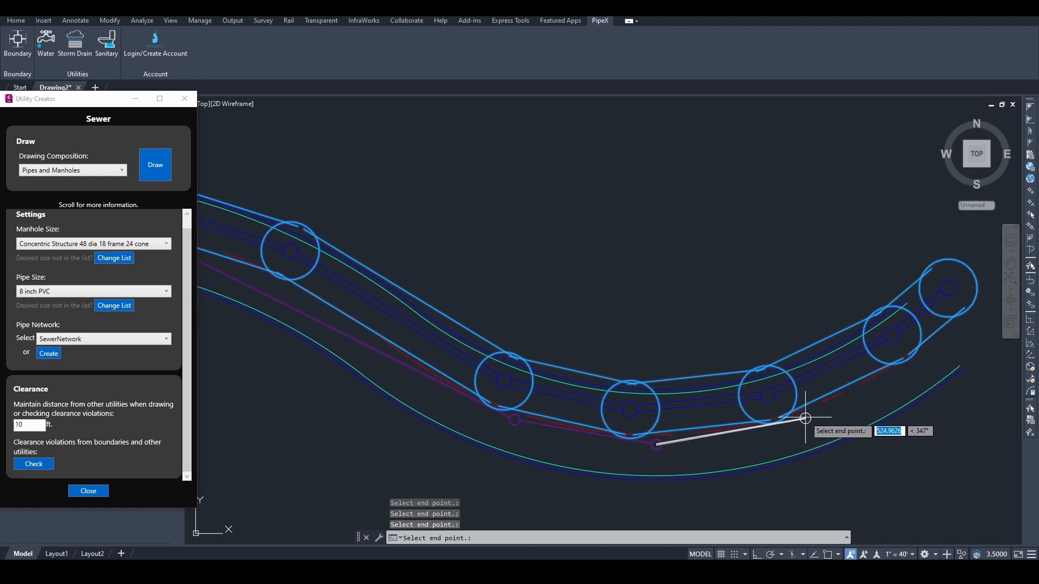
{"action": "left_click", "coordinate": [812, 417]}
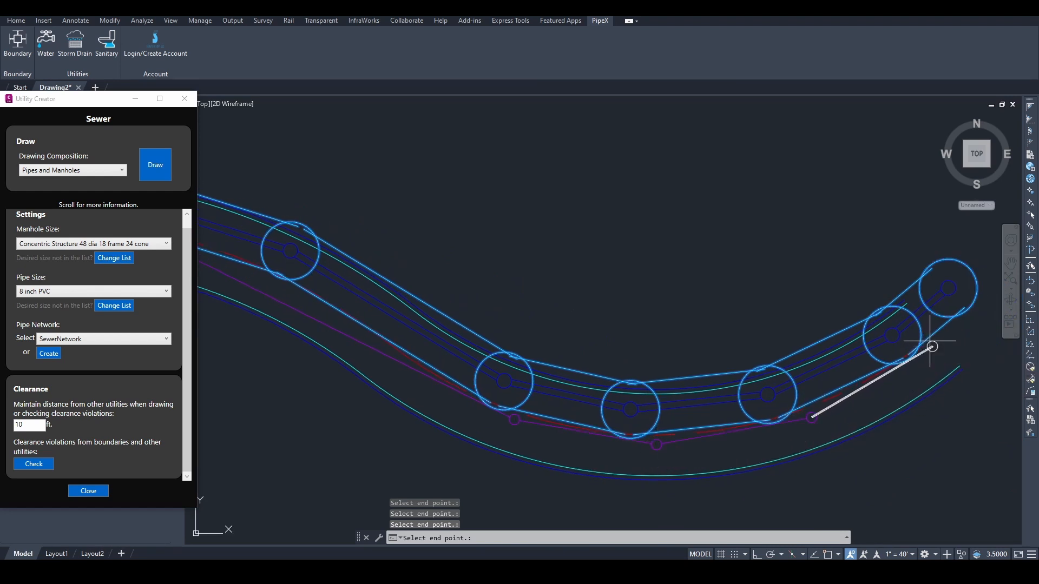
{"action": "left_click", "coordinate": [931, 347]}
{"action": "middle_click_drag", "start_coordinate": [941, 343], "coordinate": [807, 409]}
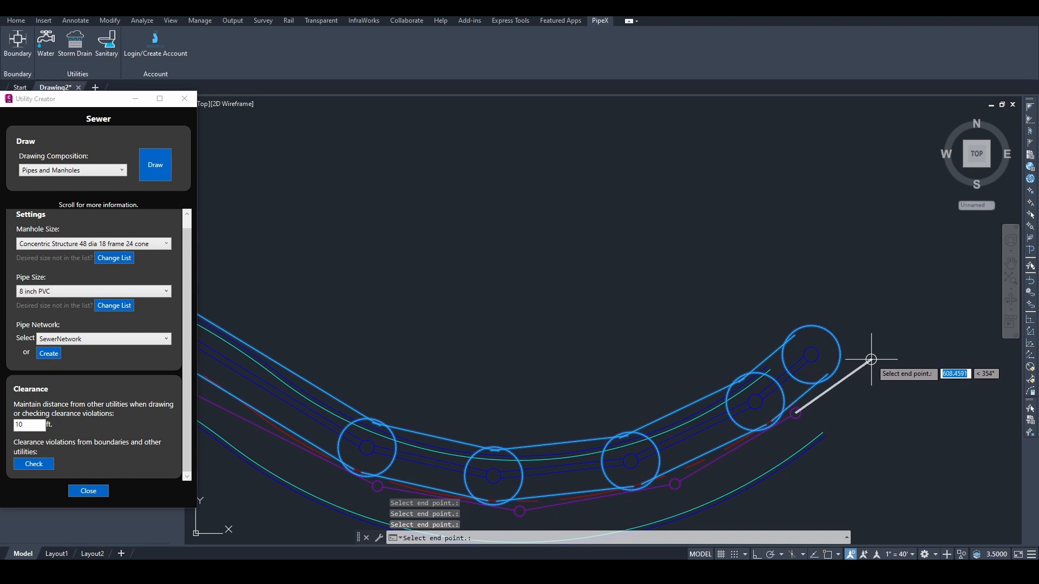
{"action": "key", "text": "Return"}
{"action": "middle_click_drag", "start_coordinate": [726, 441], "coordinate": [765, 378]}
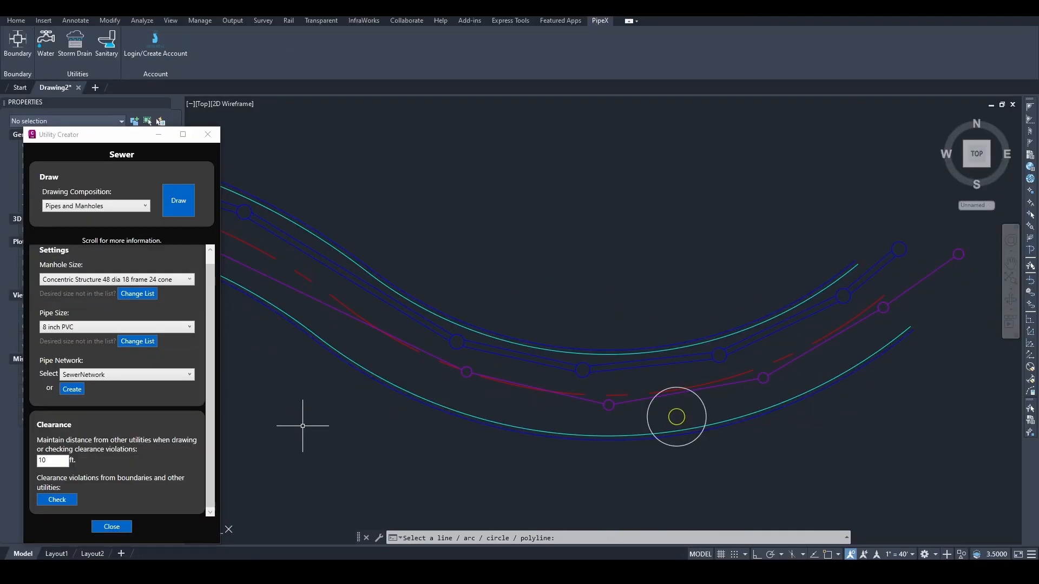
Step: Run the clearance check on the sewer line, listing 14 violations with X and Y coordinates
{"action": "left_click", "coordinate": [58, 500]}
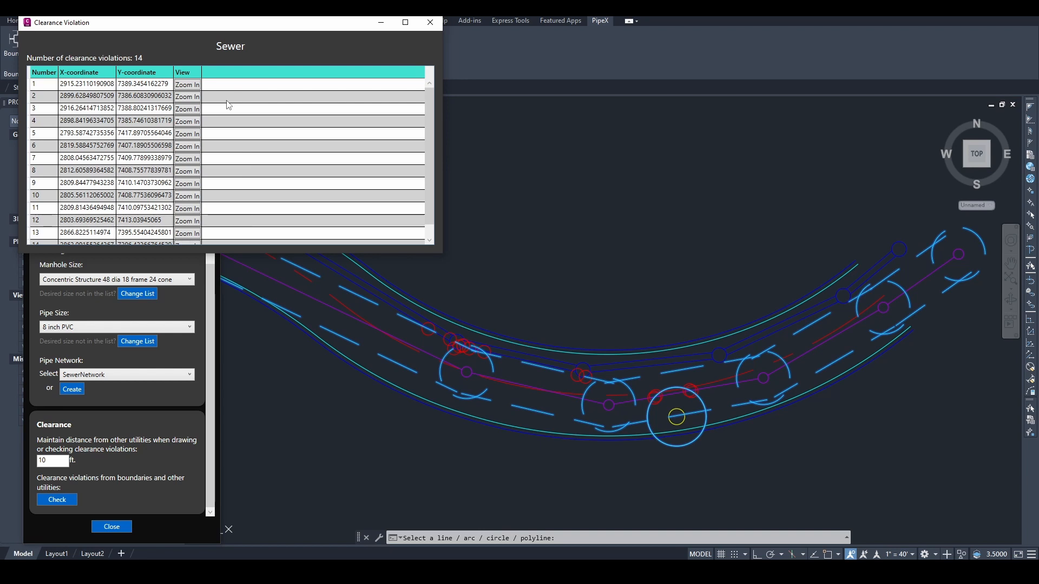
{"action": "scroll", "coordinate": [230, 108], "scroll_direction": "down", "scroll_amount": 1}
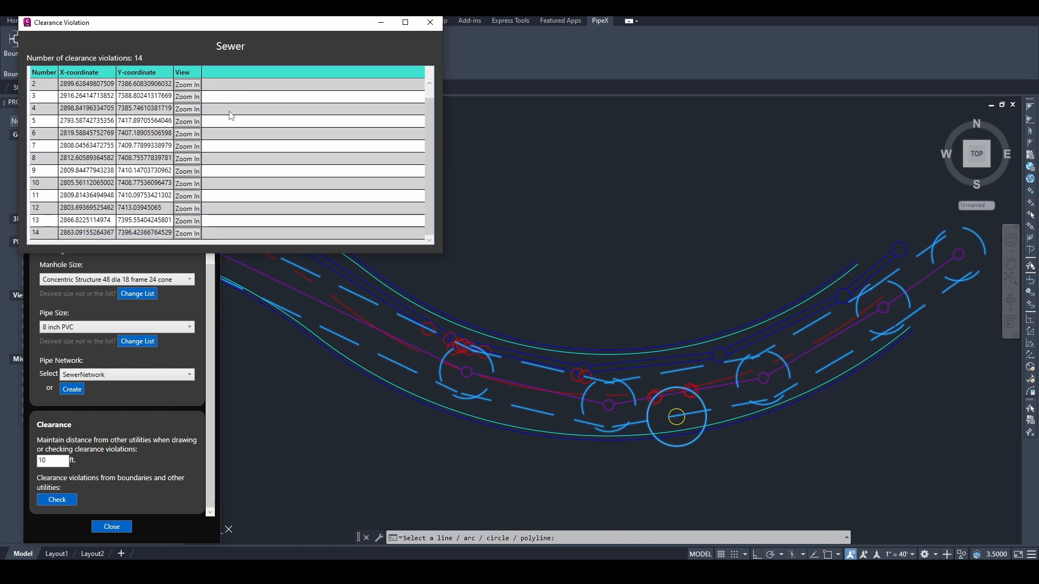
{"action": "scroll", "coordinate": [231, 116], "scroll_direction": "up", "scroll_amount": 1}
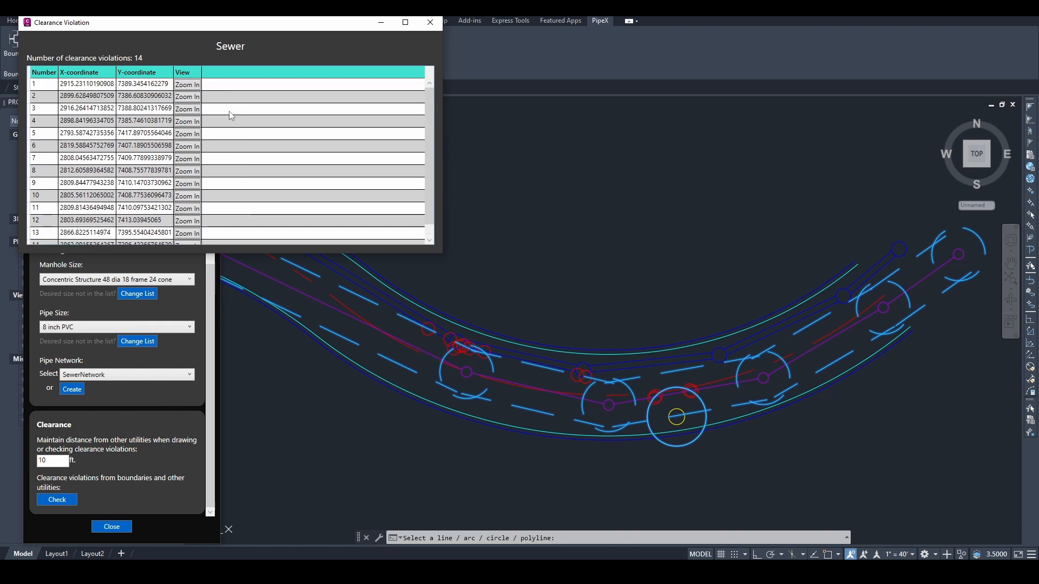
Step: Zoom to clearance violations 1 and 4 and pan around to inspect them
{"action": "left_click", "coordinate": [188, 85]}
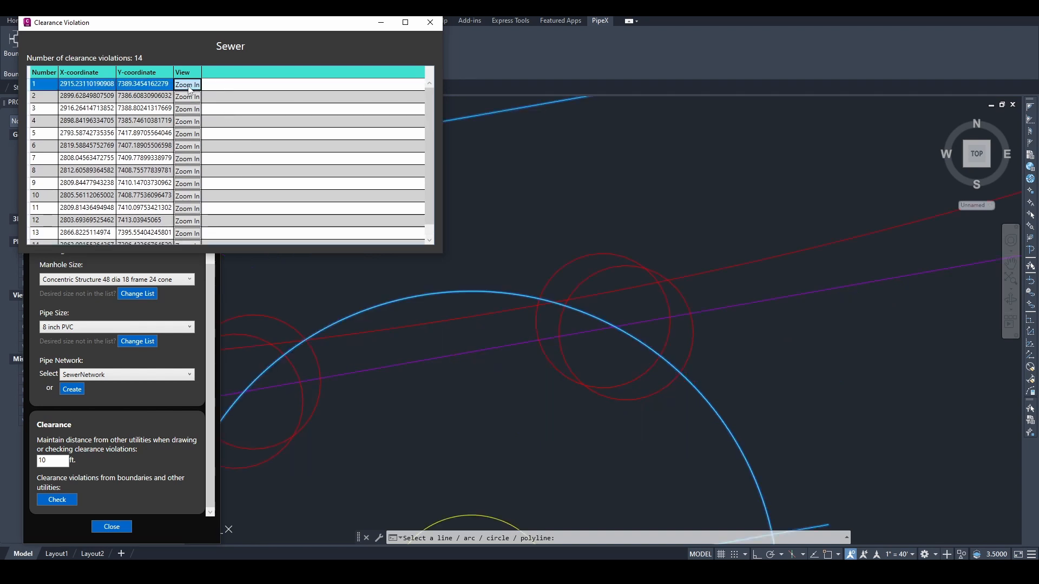
{"action": "left_click", "coordinate": [188, 122]}
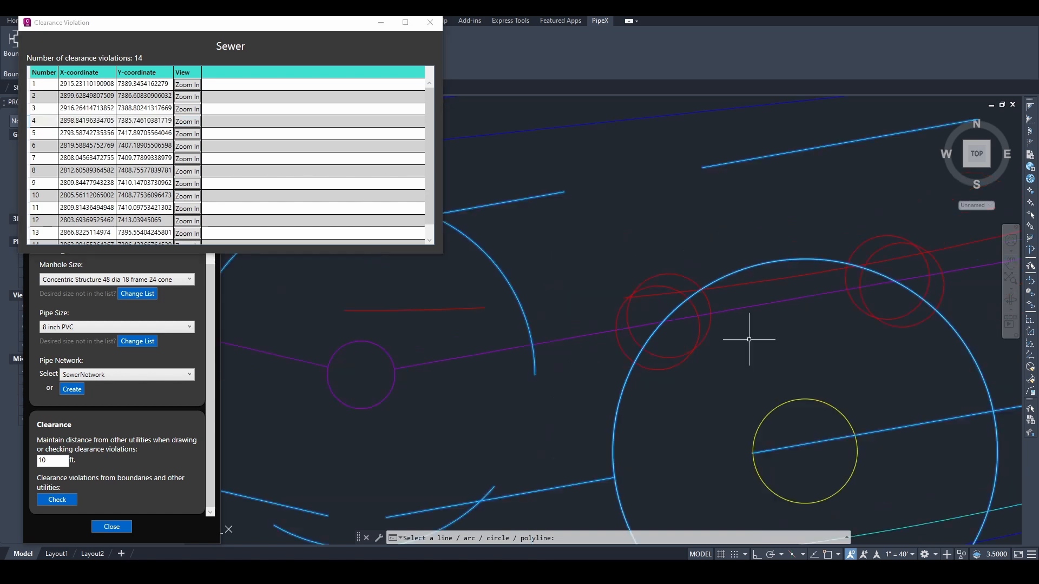
{"action": "scroll", "coordinate": [725, 333], "scroll_direction": "down", "scroll_amount": 5}
{"action": "scroll", "coordinate": [720, 333], "scroll_direction": "down", "scroll_amount": 2}
{"action": "middle_click_drag", "start_coordinate": [660, 324], "coordinate": [785, 348]}
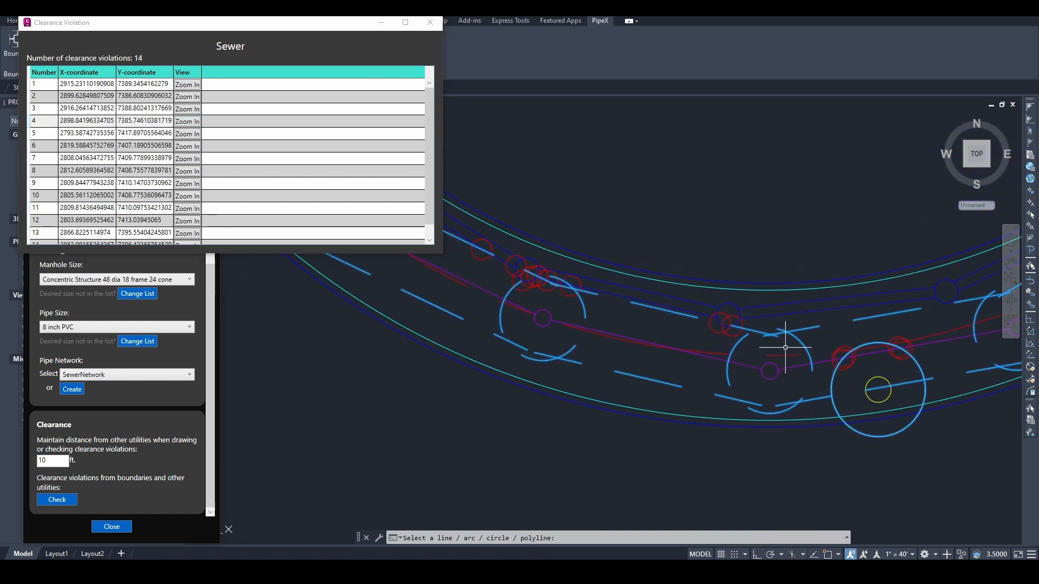
{"action": "scroll", "coordinate": [875, 361], "scroll_direction": "up", "scroll_amount": 4}
{"action": "middle_click_drag", "start_coordinate": [875, 360], "coordinate": [804, 348]}
{"action": "scroll", "coordinate": [823, 343], "scroll_direction": "up", "scroll_amount": 3}
{"action": "scroll", "coordinate": [768, 316], "scroll_direction": "down", "scroll_amount": 3}
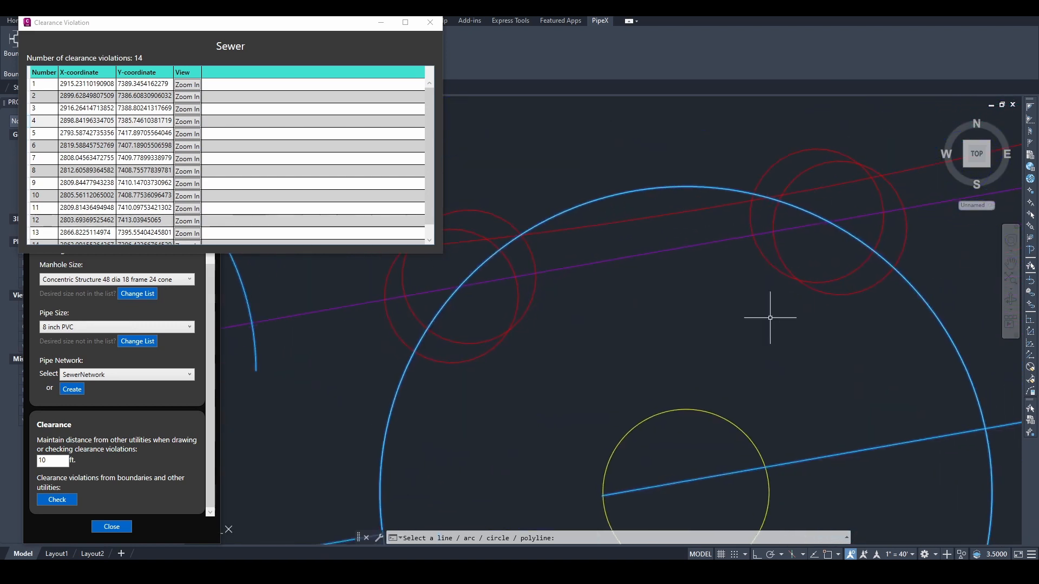